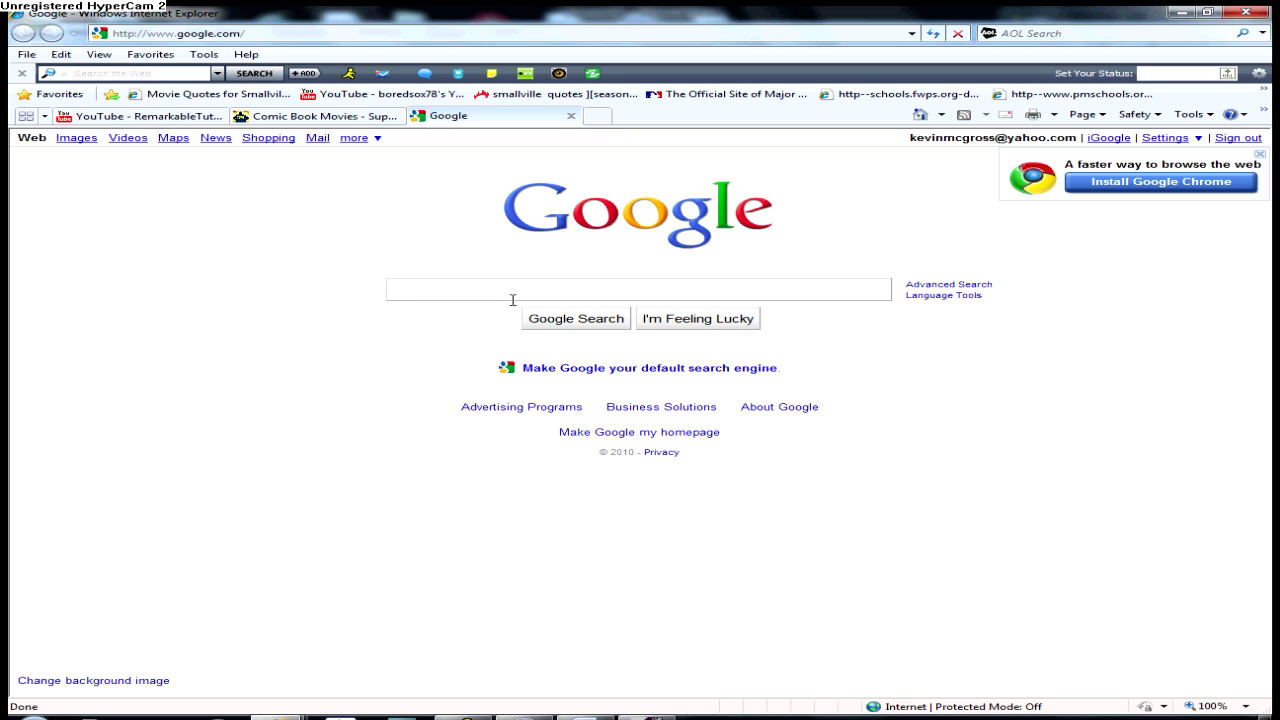
- Search Google for "superantispyware" and open the official SUPERAntiSpyware website
text(pera)
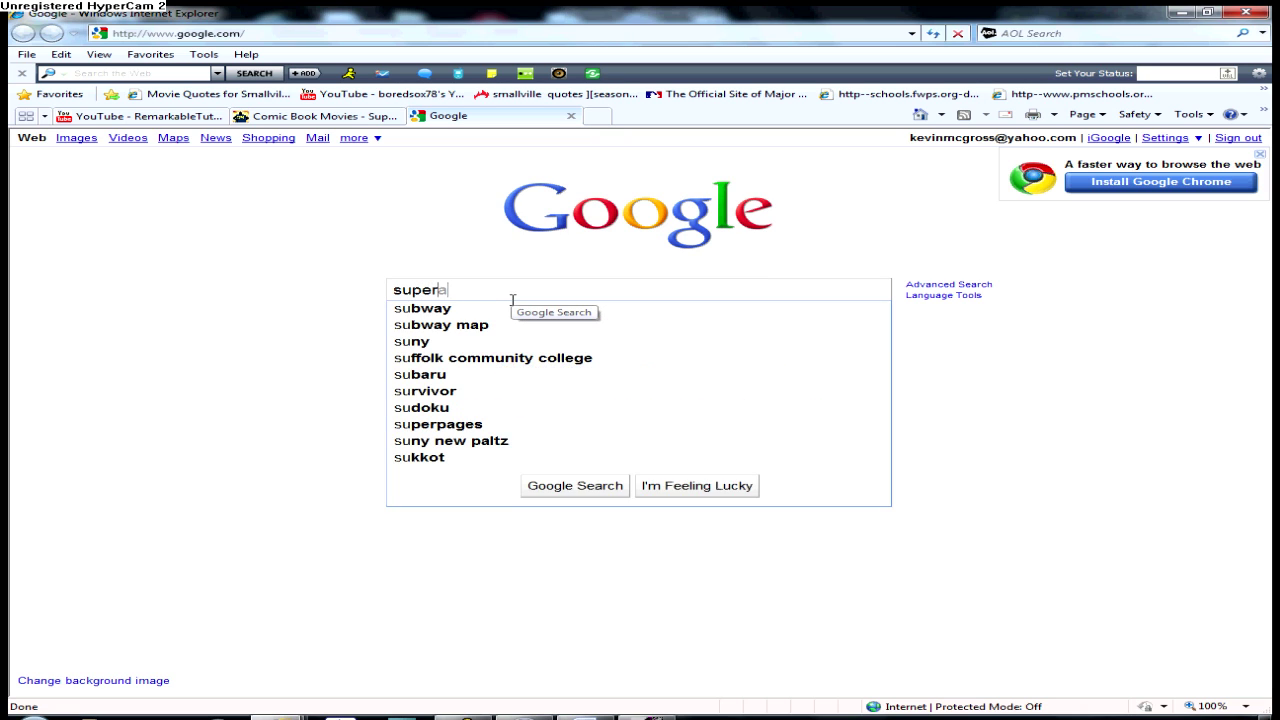
text(ntispyware)
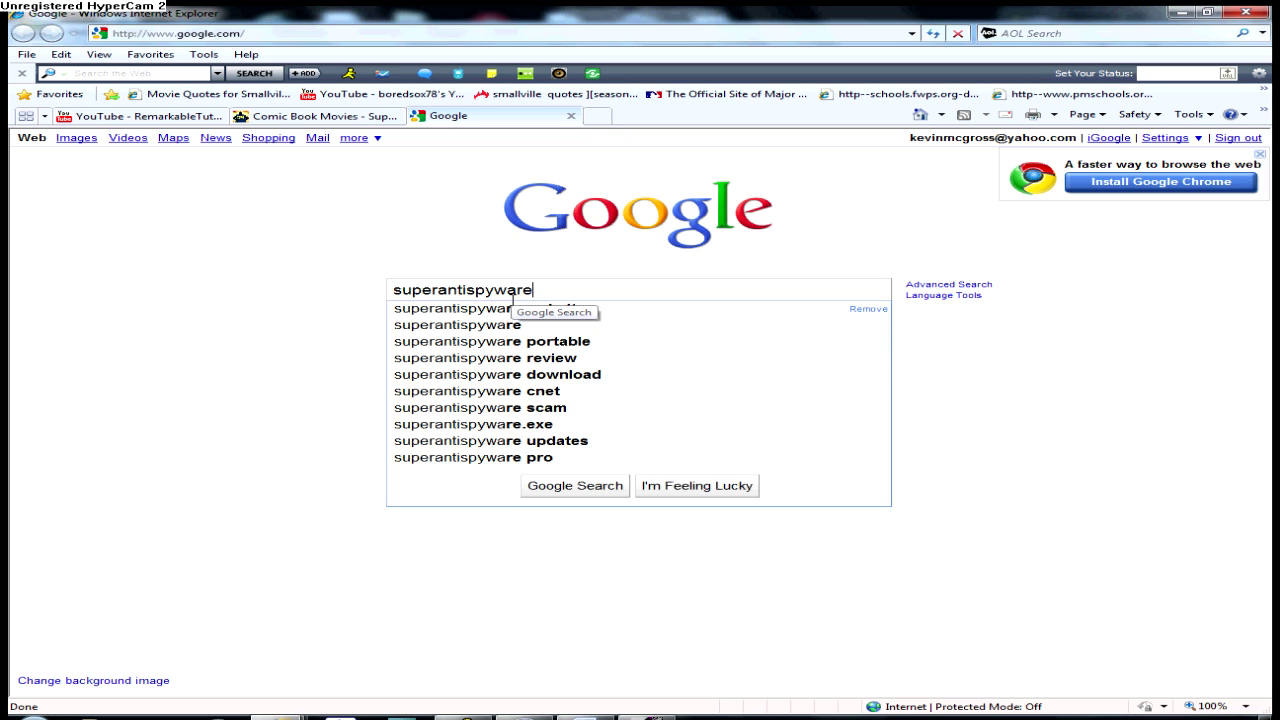
key(Return)
click(325, 260)
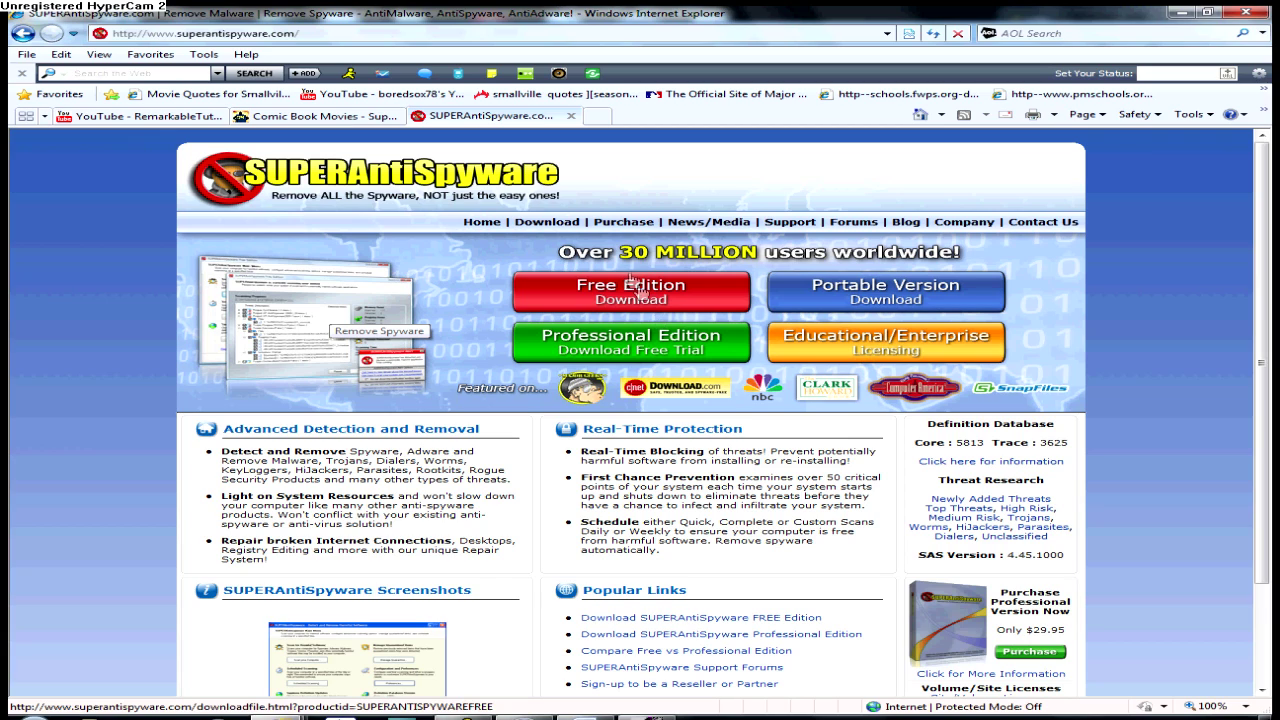
- Start the SUPERAntiSpyware Free Edition download, allowing the blocked file, and cancel it at the run-or-save prompt
click(708, 291)
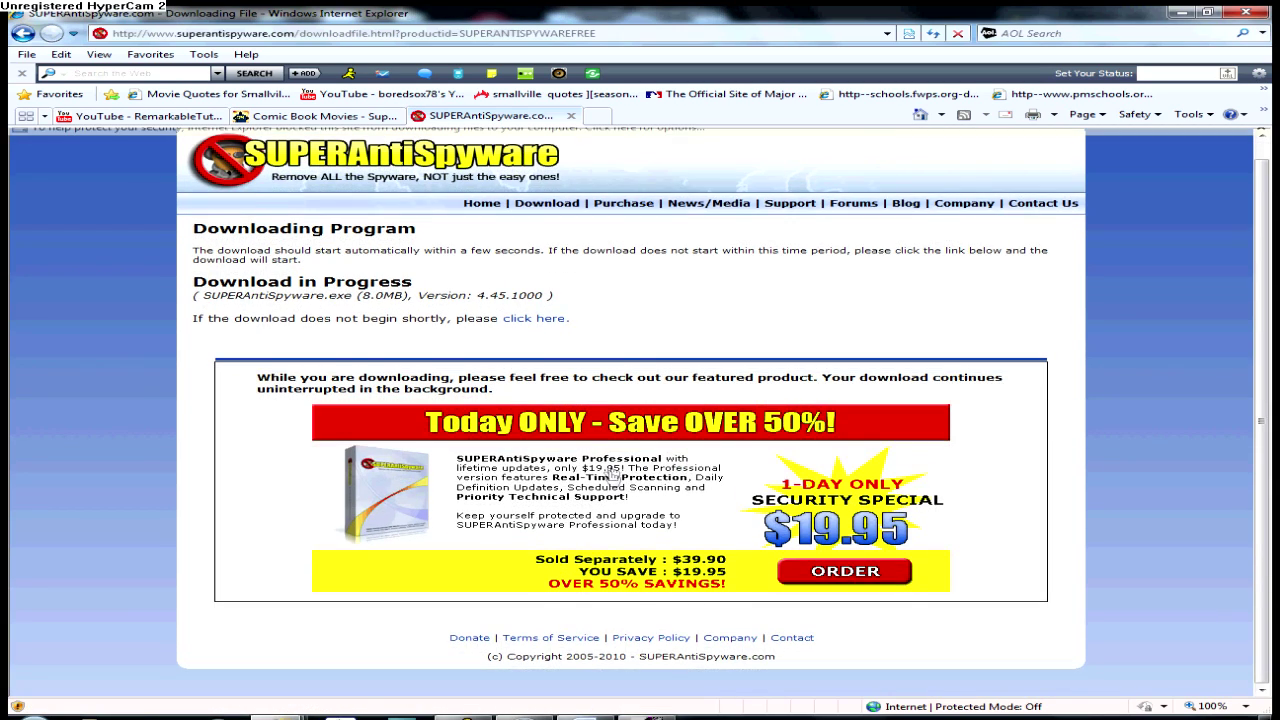
click(527, 140)
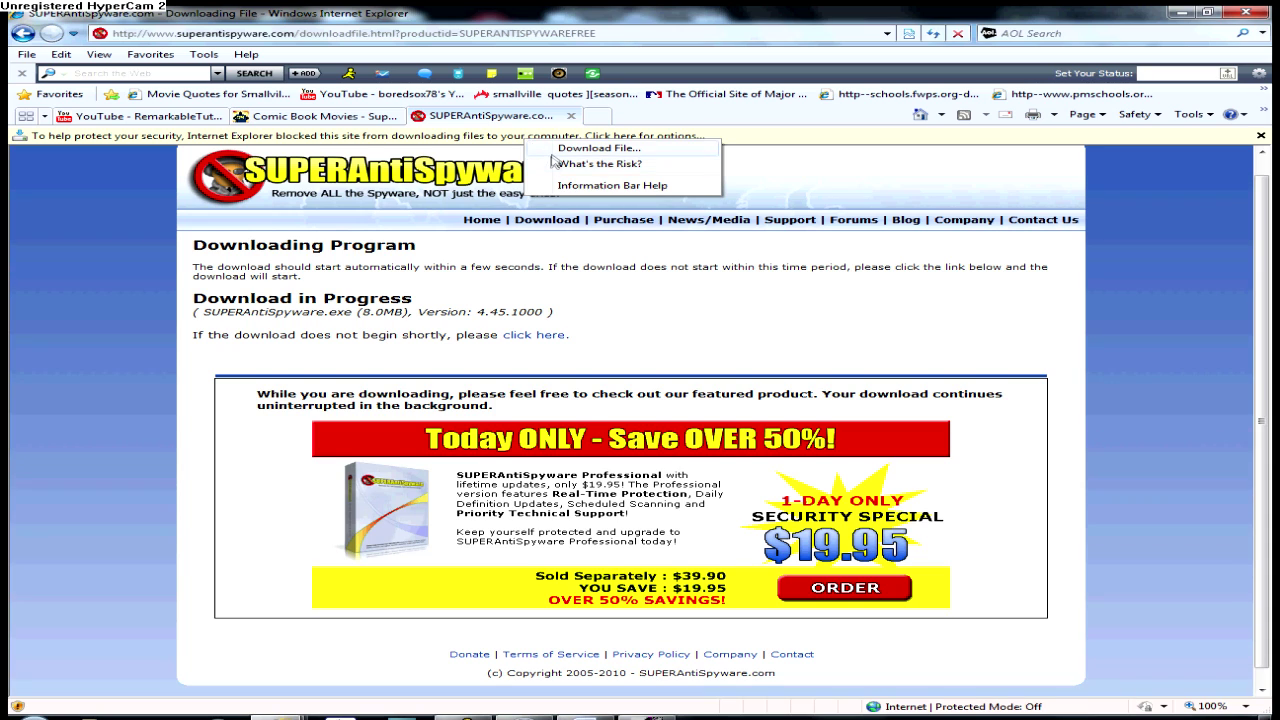
click(556, 149)
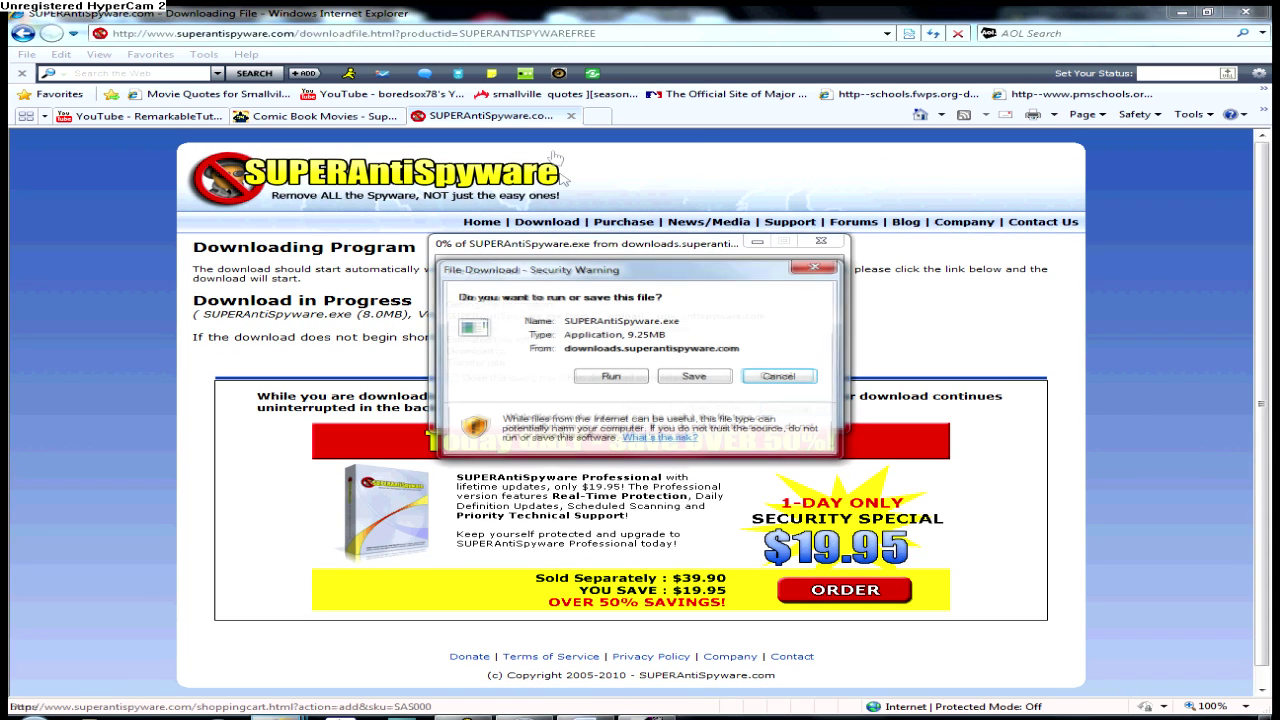
click(778, 376)
- Return to the Google results, search for "malwarebytes anti-malware" and open the malwarebytes.org website
key(BackSpace)
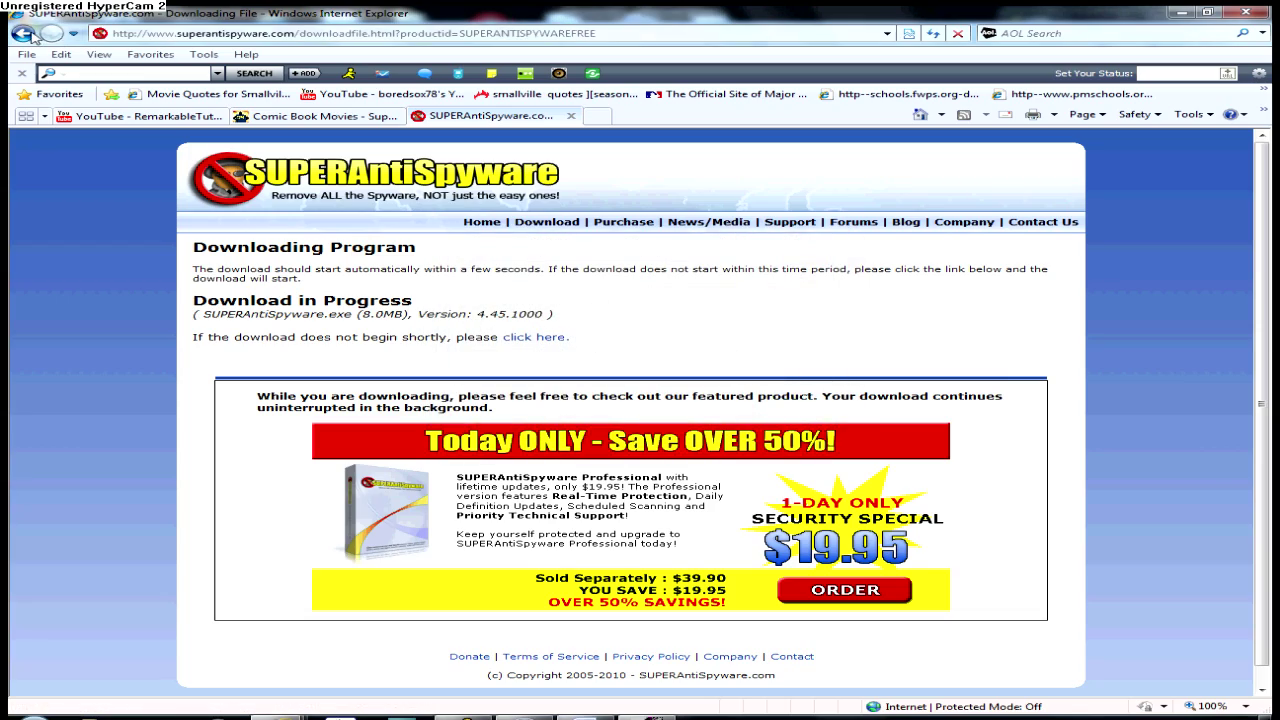
key(BackSpace)
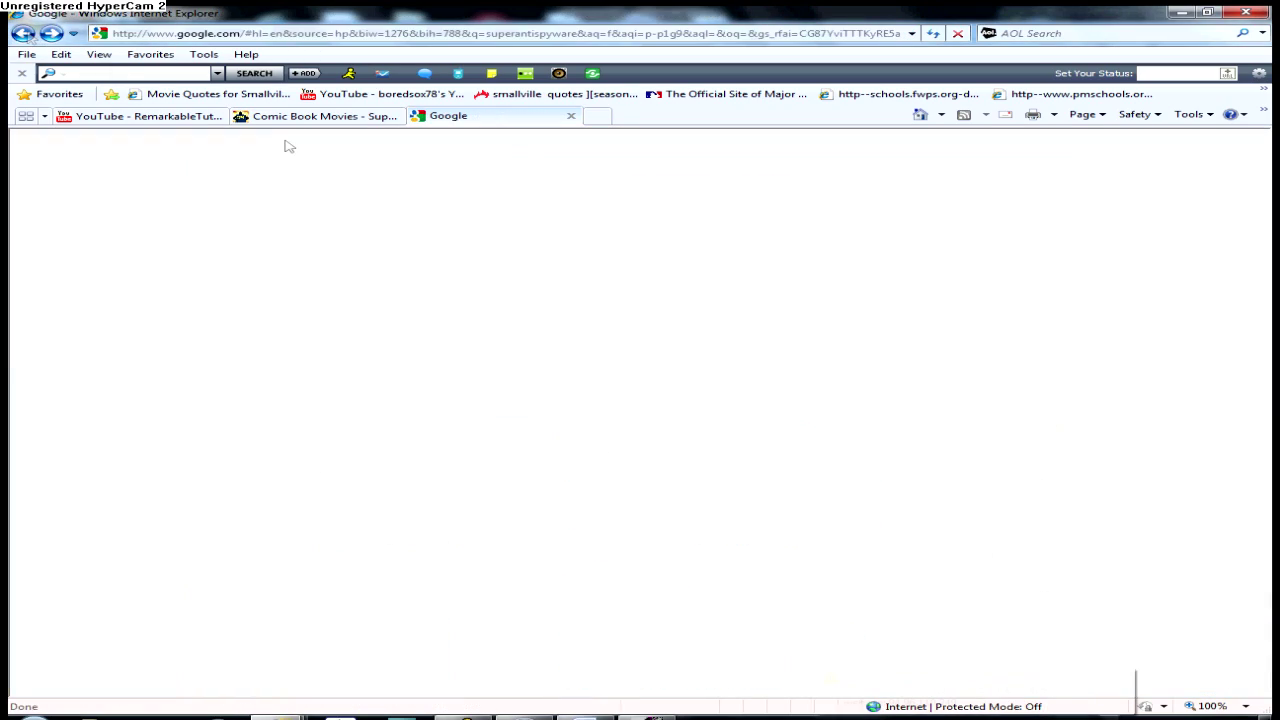
drag(322, 177, 27, 60)
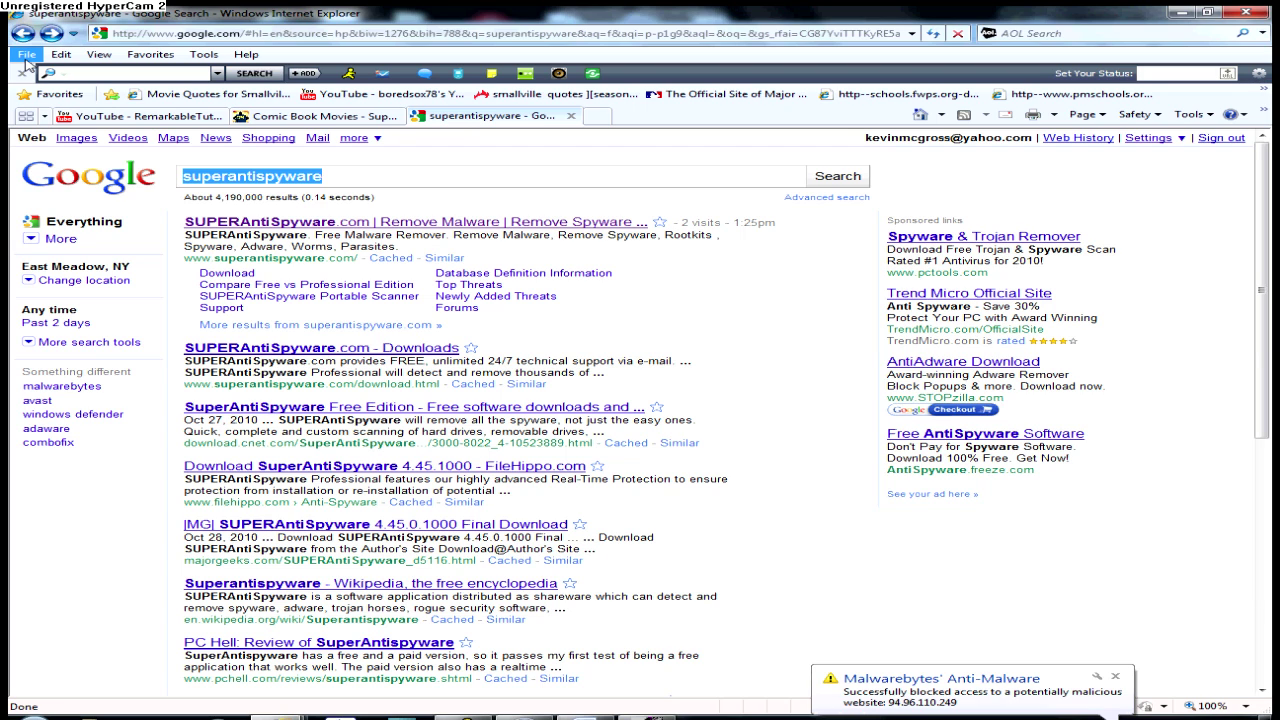
text(malwa)
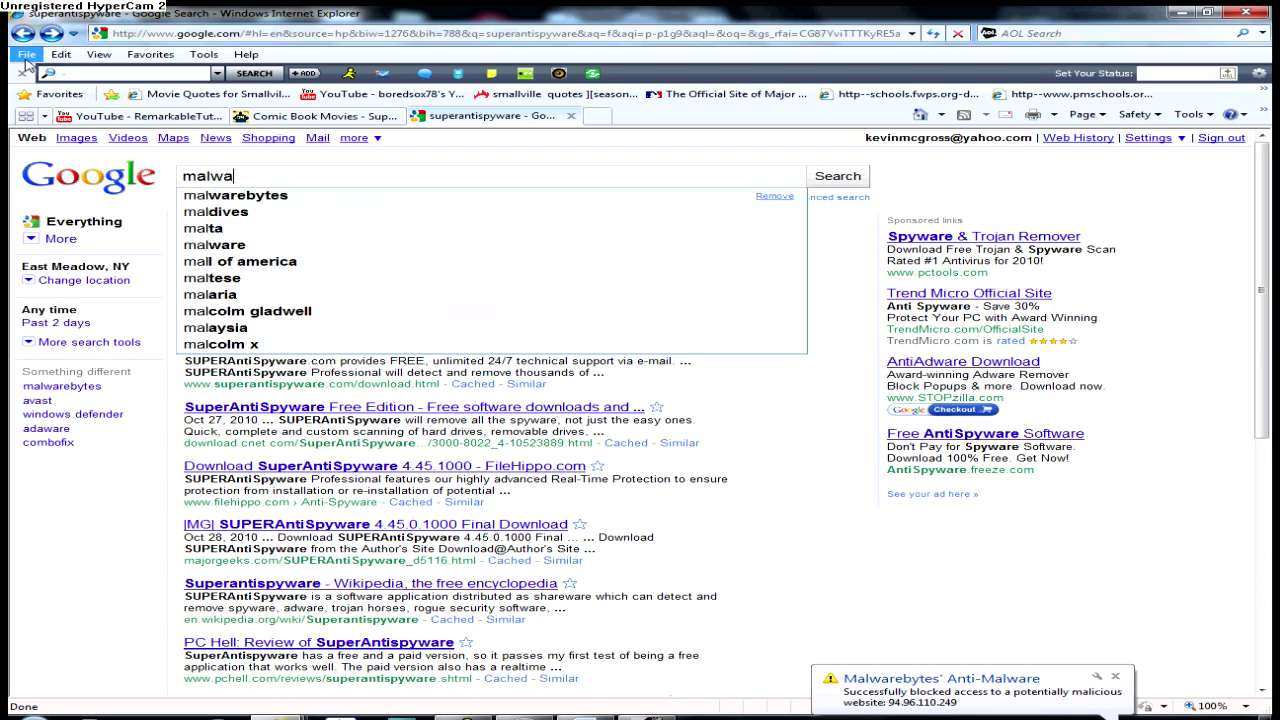
text(rebytes)
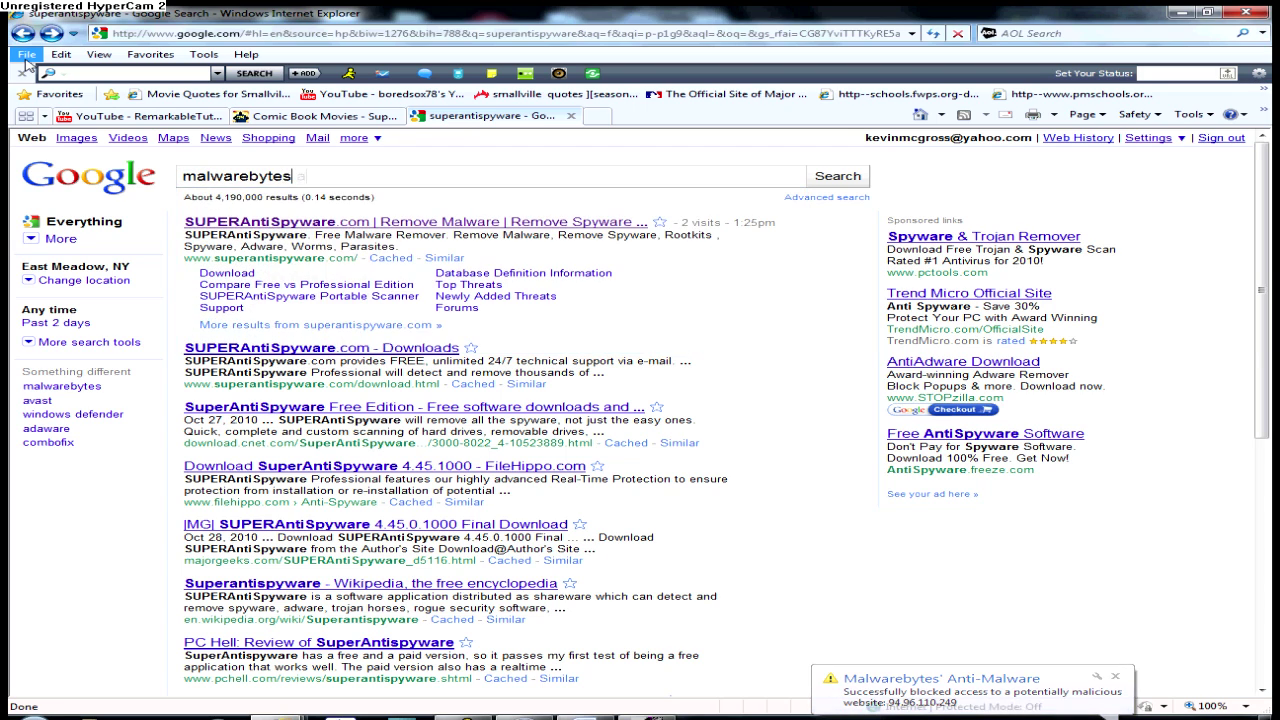
text( anti-malware)
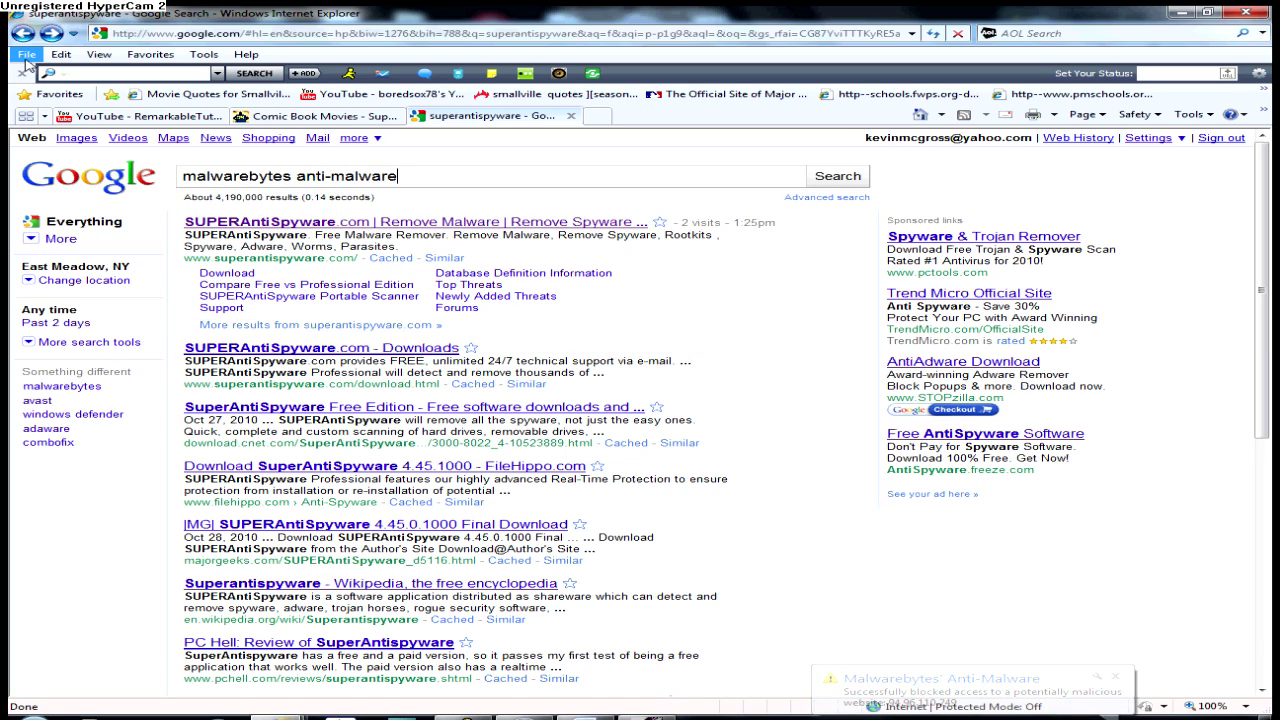
key(Return)
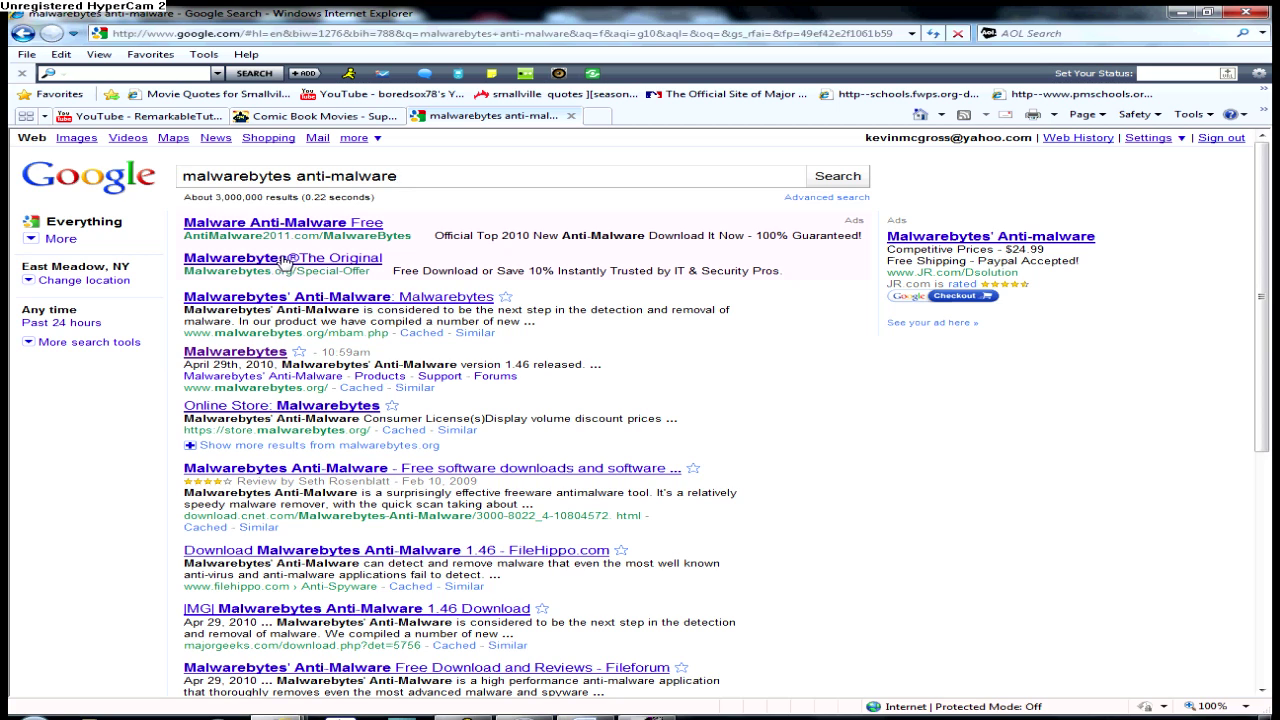
click(225, 353)
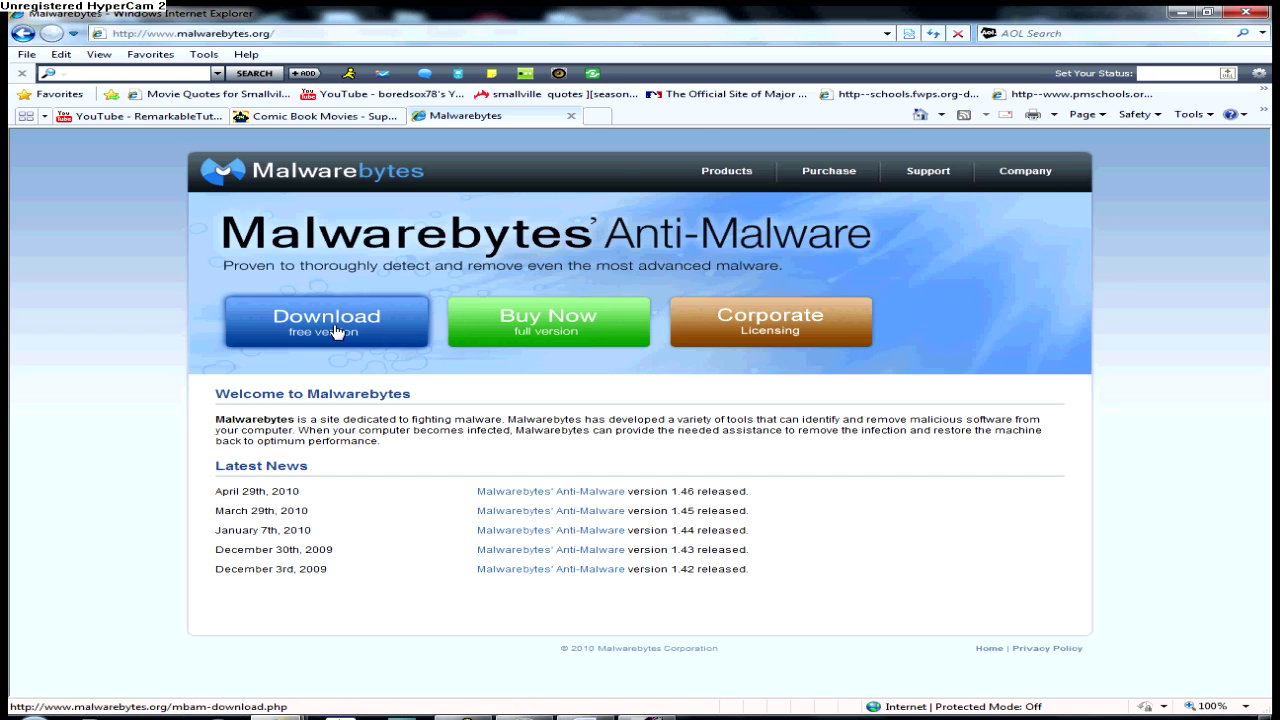
- Start the free Malwarebytes Anti-Malware 1.46 download through TechSpot, allowing the blocked file, and cancel it at the run-or-save prompt
click(335, 332)
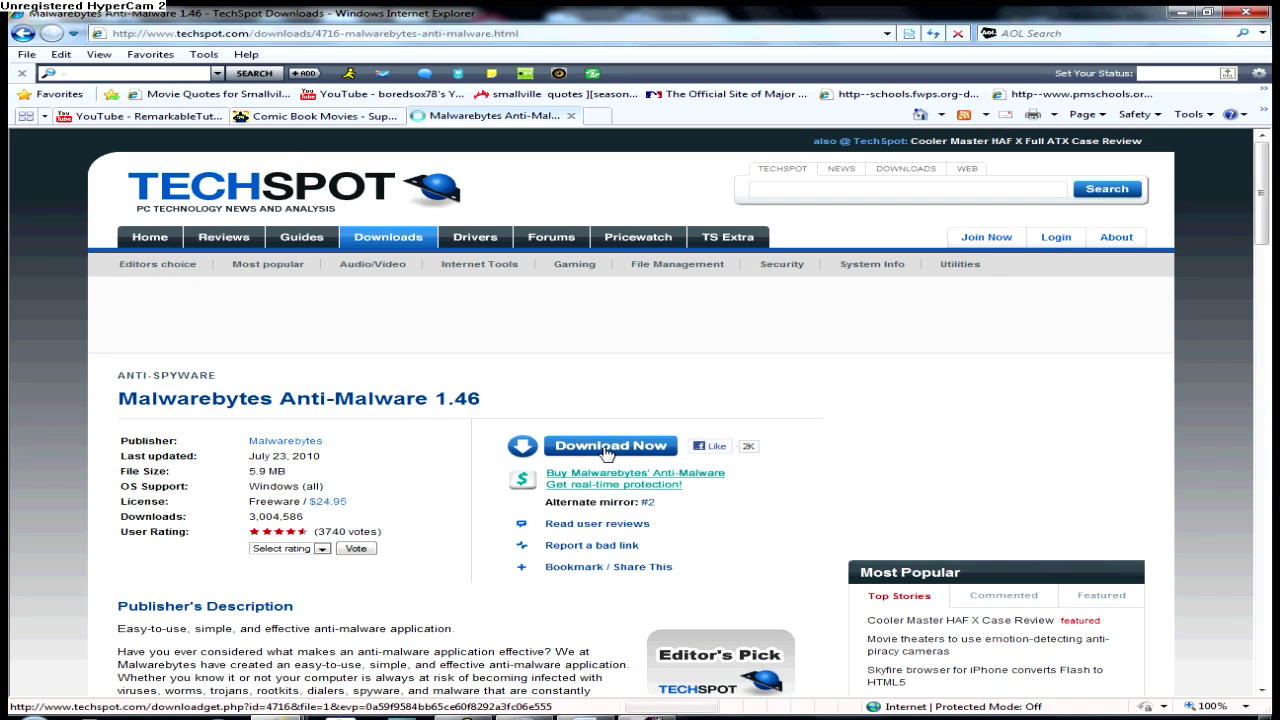
click(607, 448)
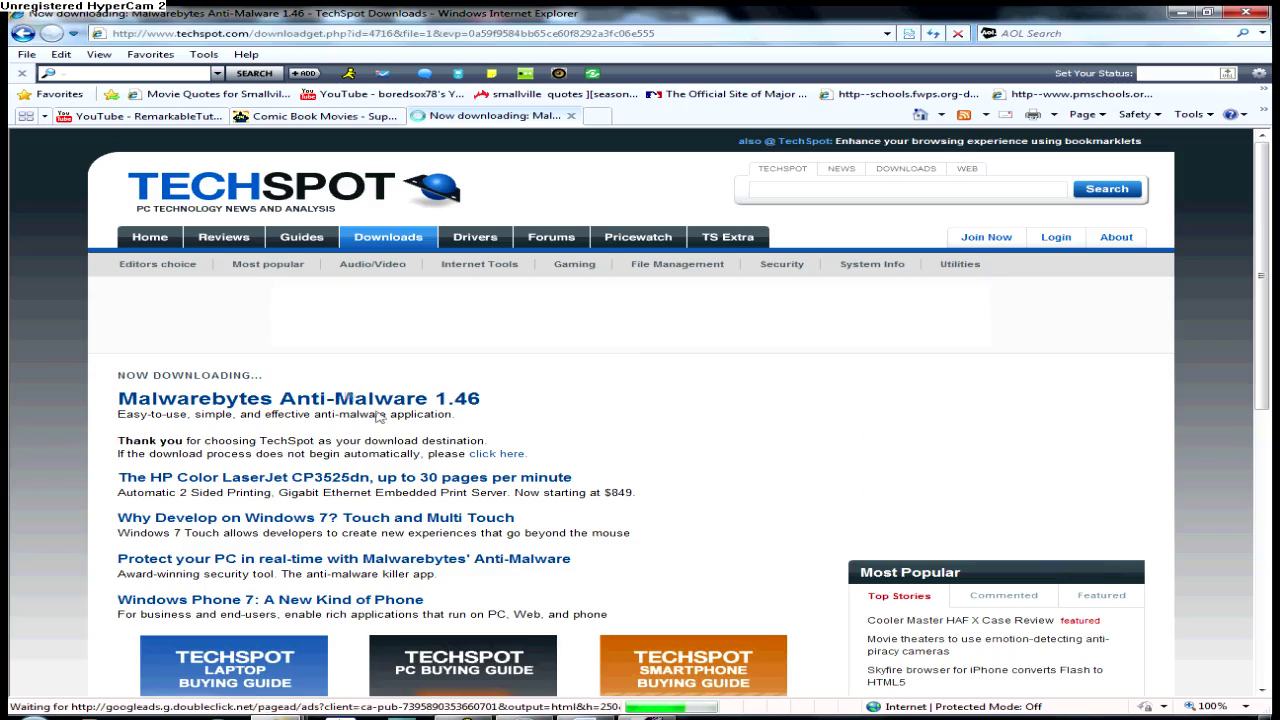
scroll(440, 447, down, 5)
scroll(432, 447, up, 5)
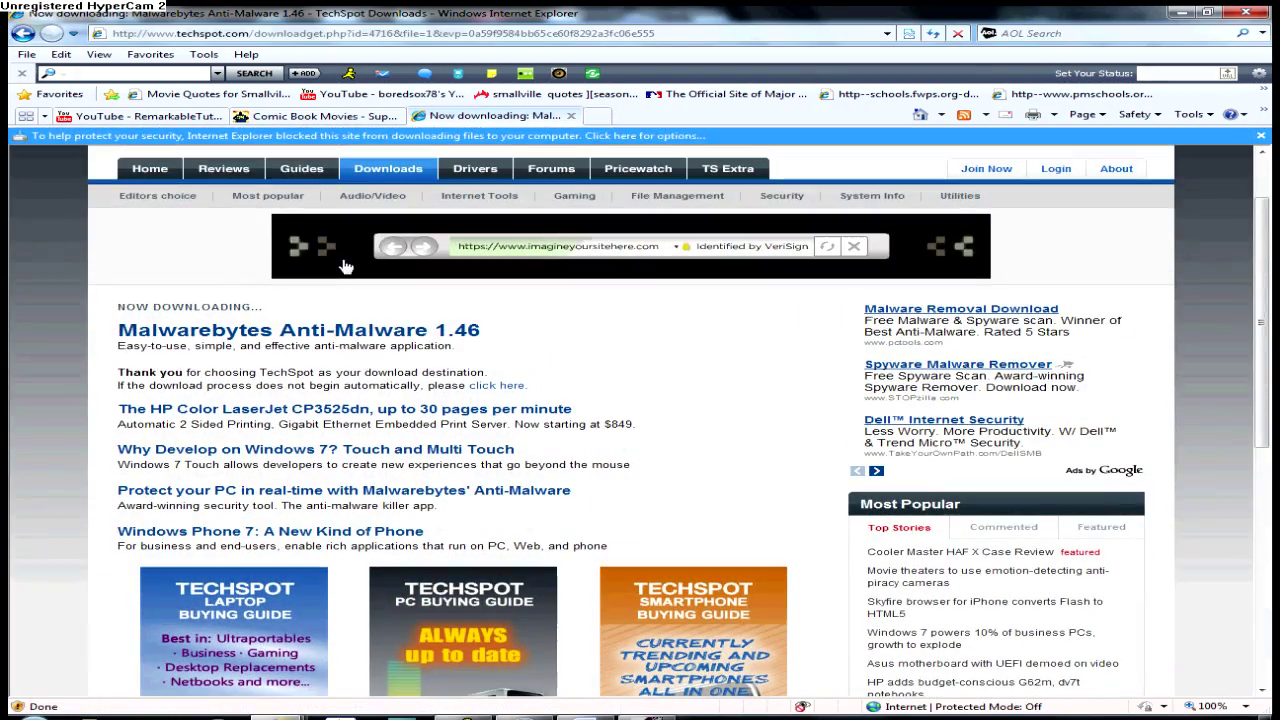
click(305, 136)
click(308, 146)
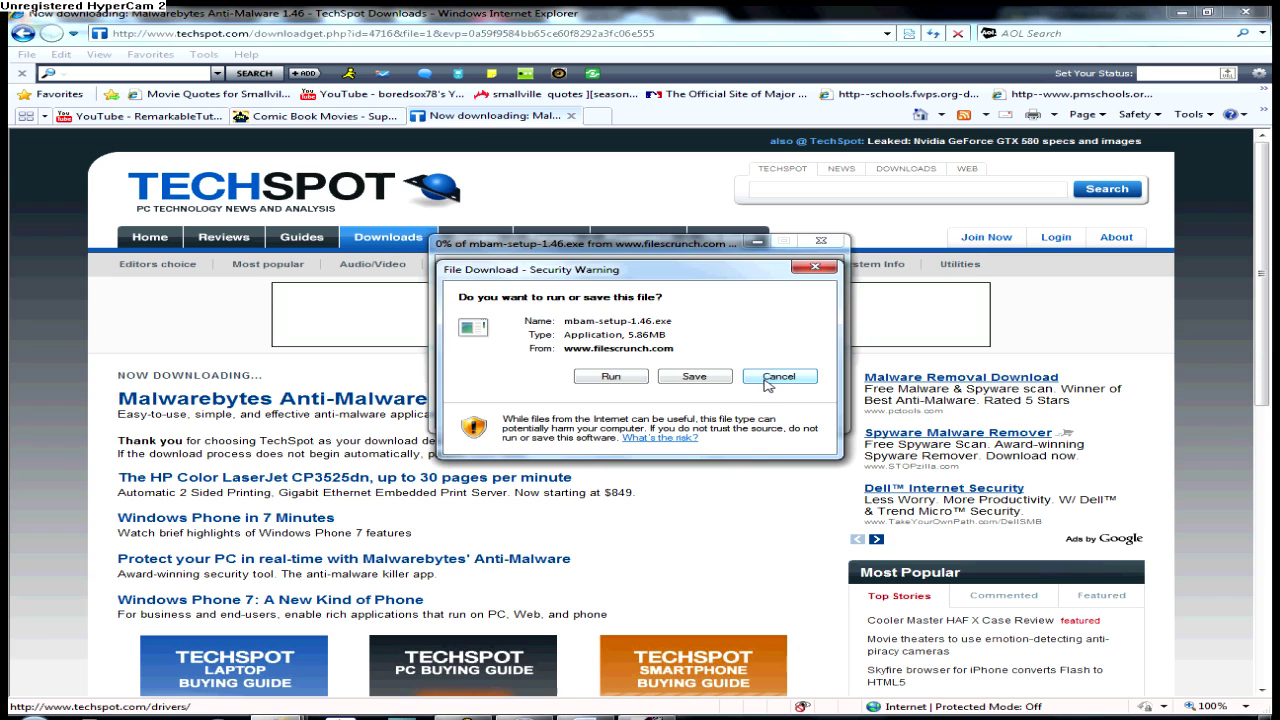
click(766, 376)
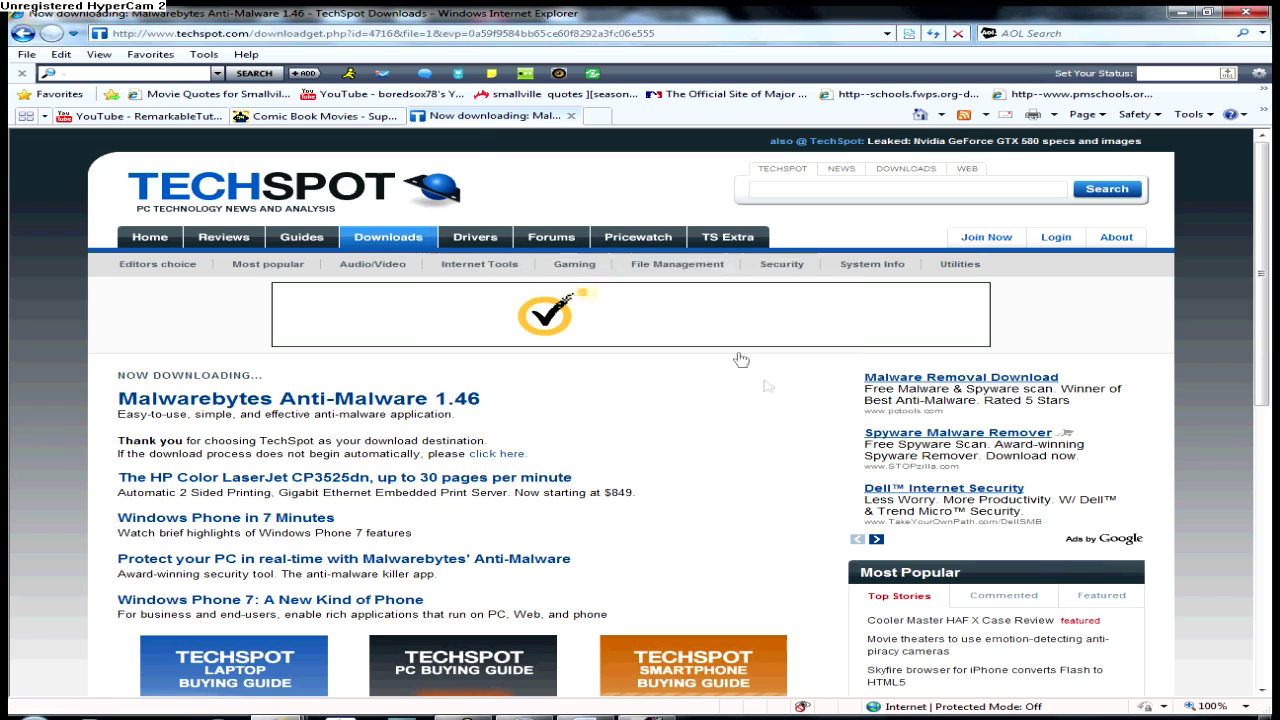
- Return to Google, search for "Spybot Search and Destroy" and open the US English version of the safer-networking.org site
key(alt+Left)
click(26, 33)
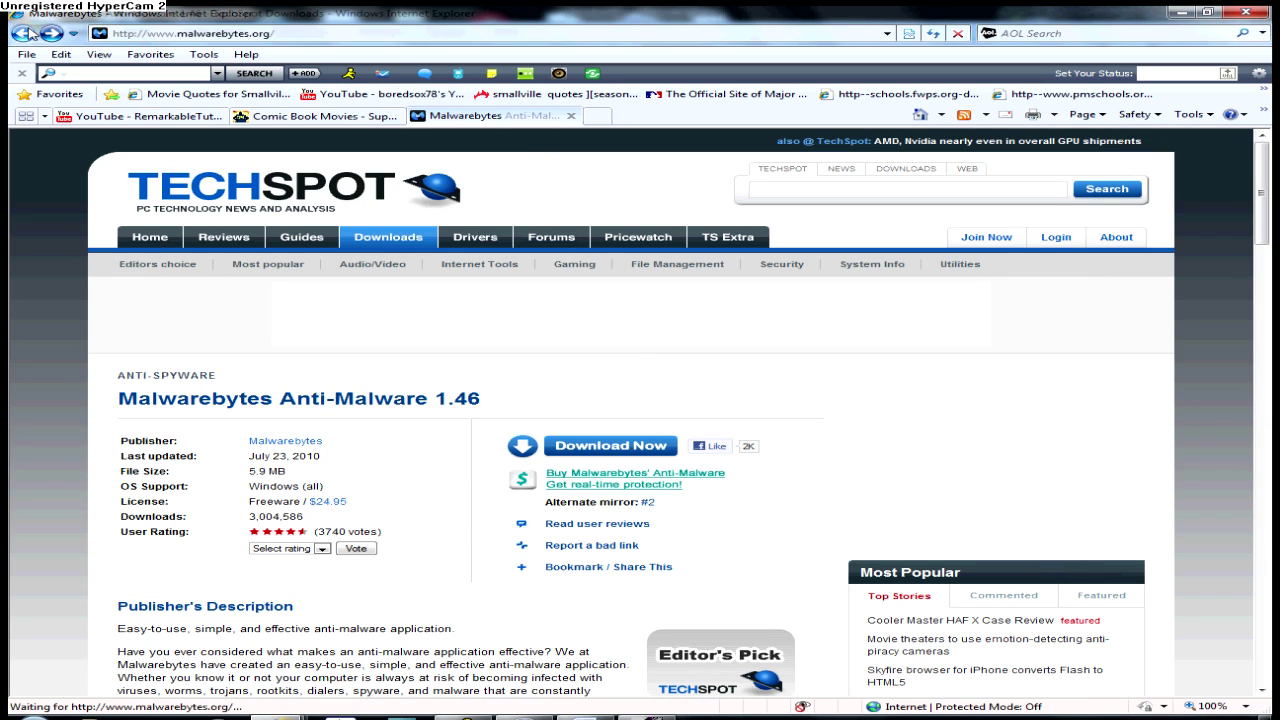
click(26, 33)
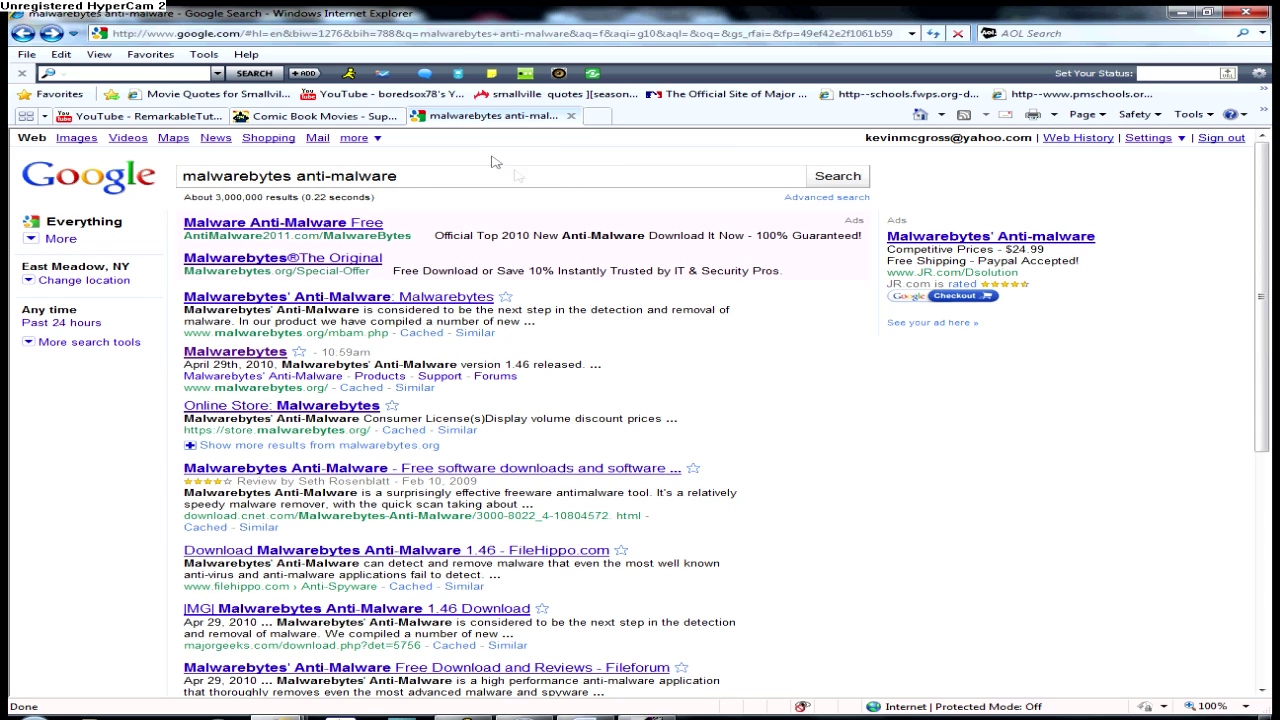
drag(455, 172, 75, 165)
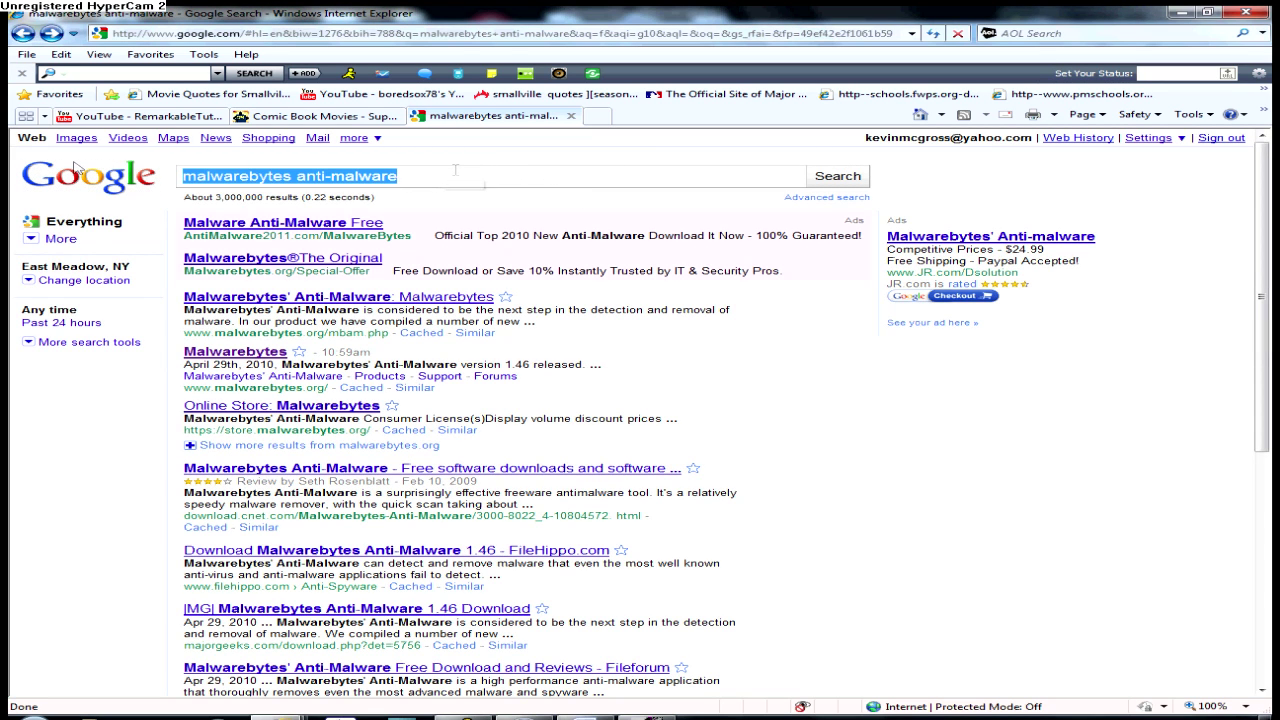
text(Spybot Search and Destroy)
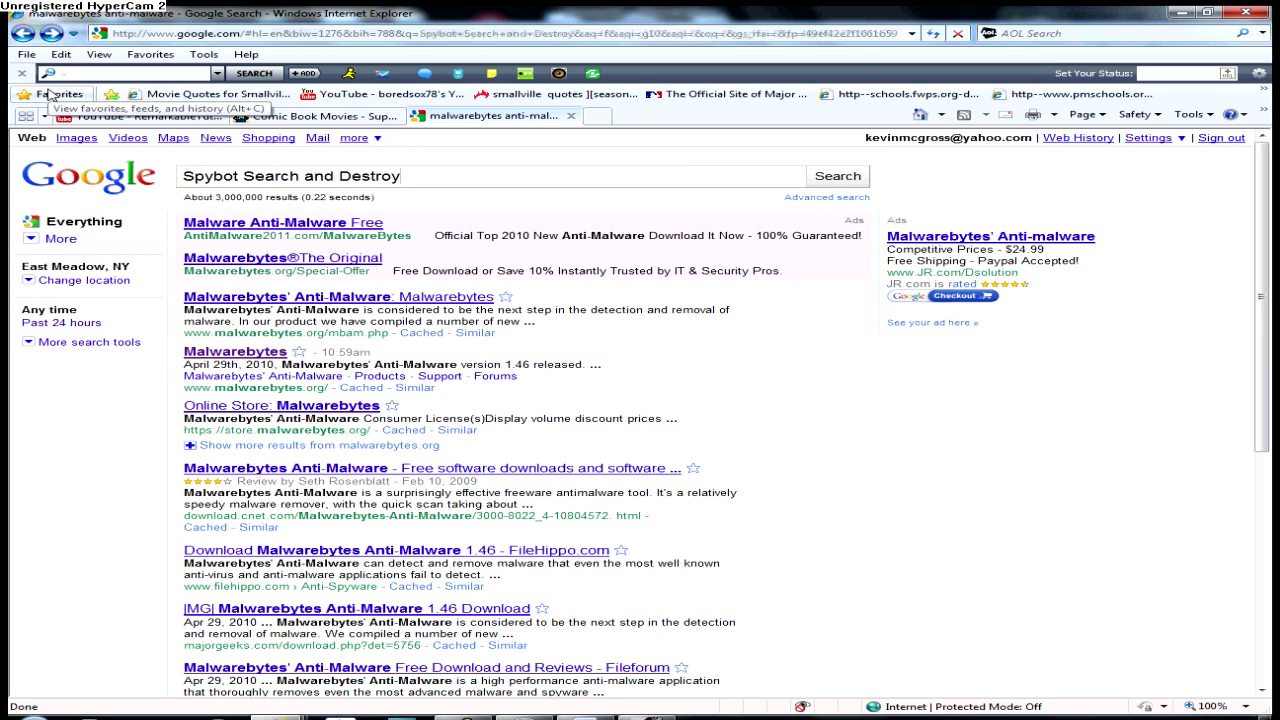
key(Return)
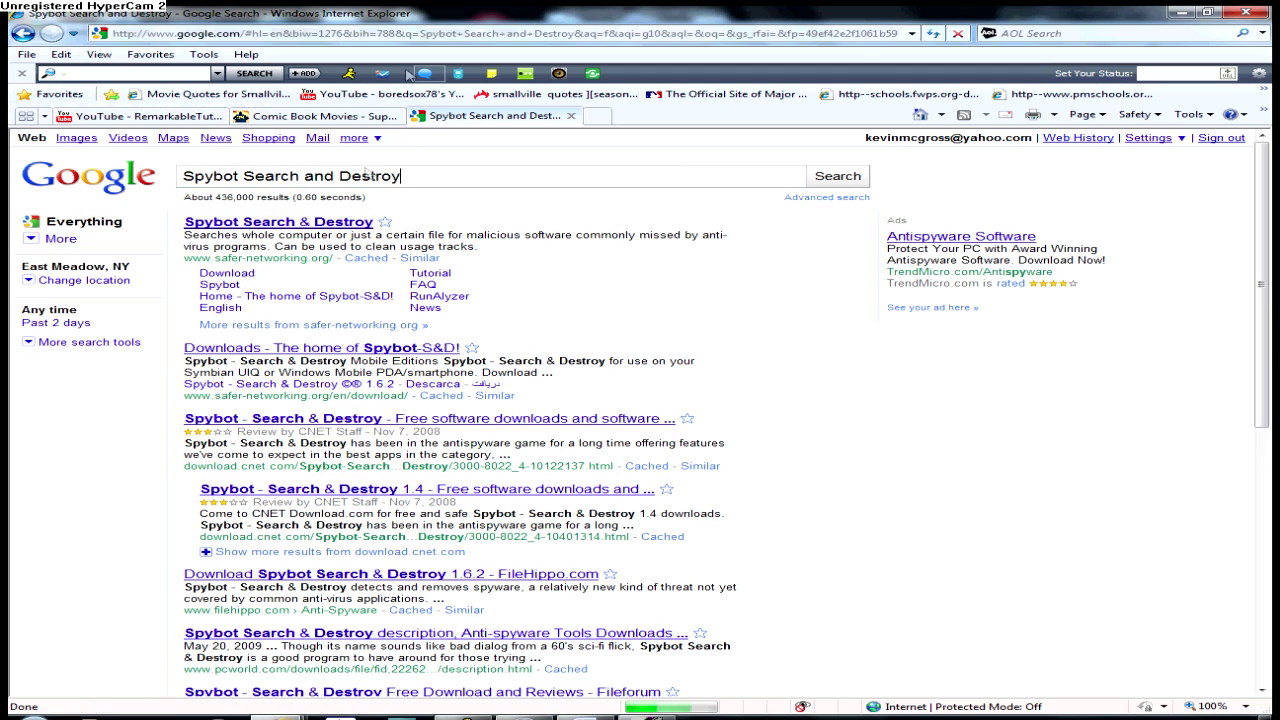
click(258, 222)
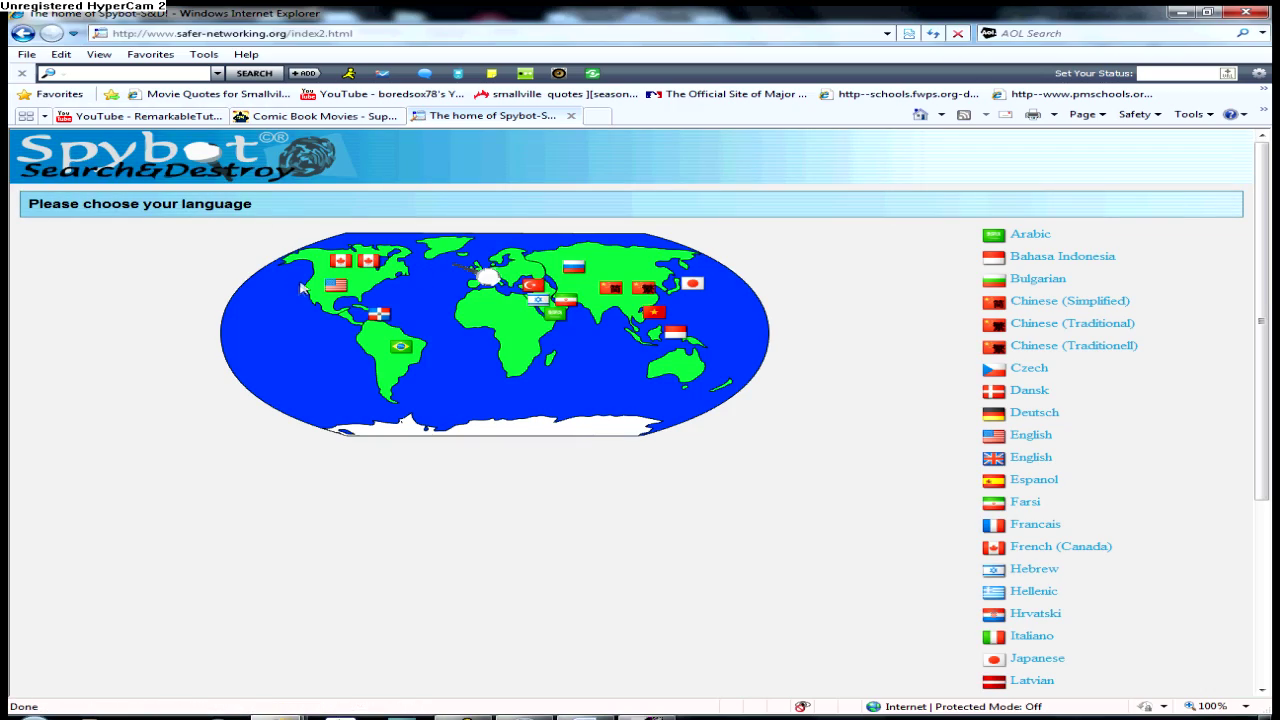
click(336, 290)
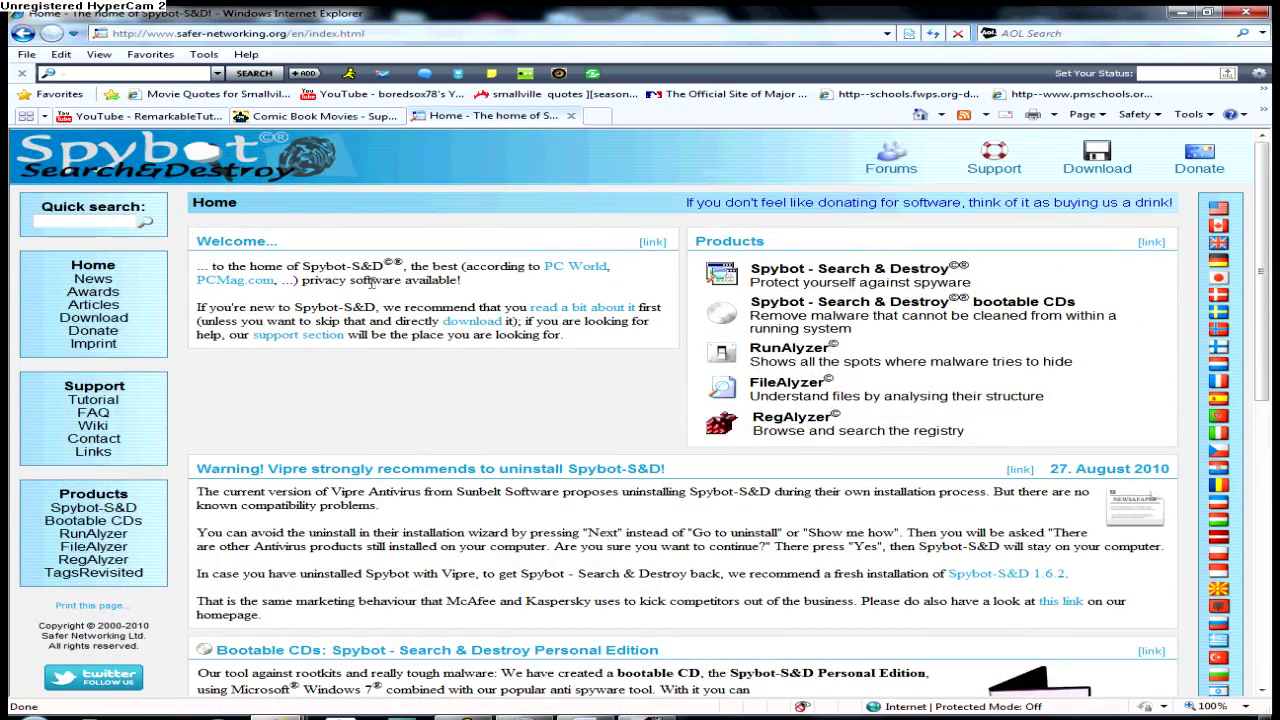
- Look over the Spybot-S&D home page and open its download page at the list of available files
scroll(585, 289, down, 5)
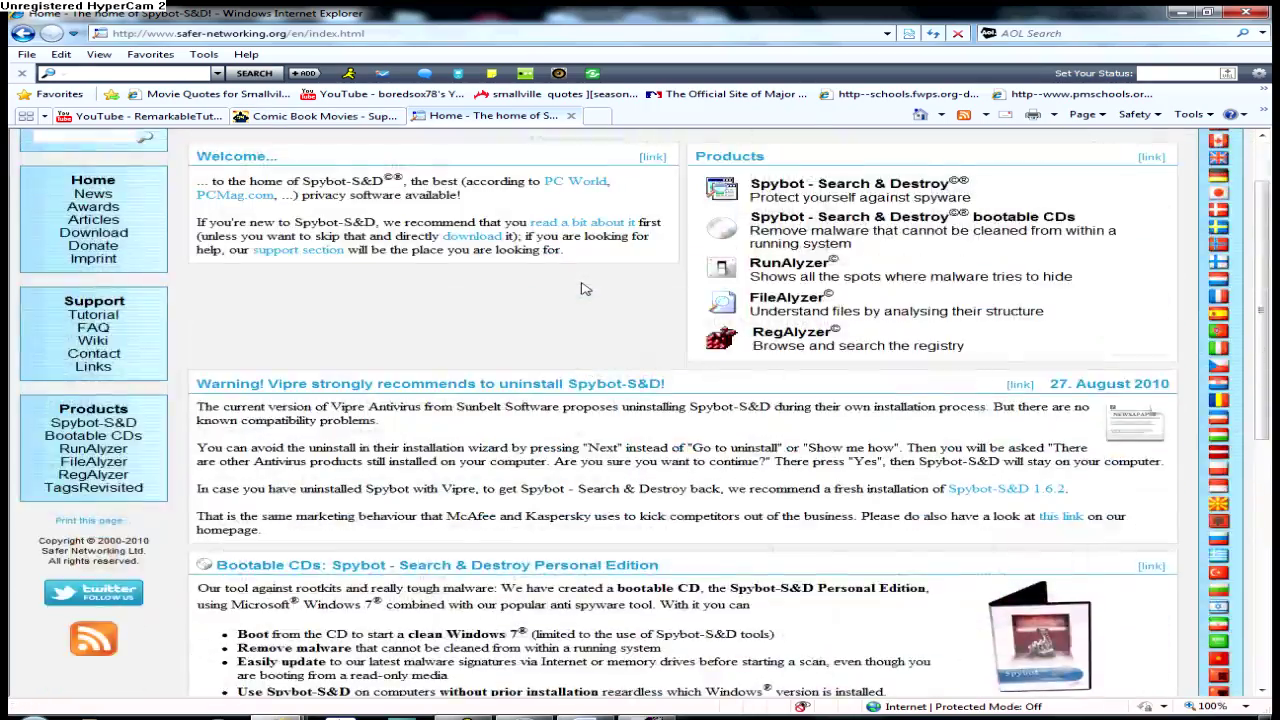
scroll(585, 287, down, 3)
scroll(585, 287, up, 3)
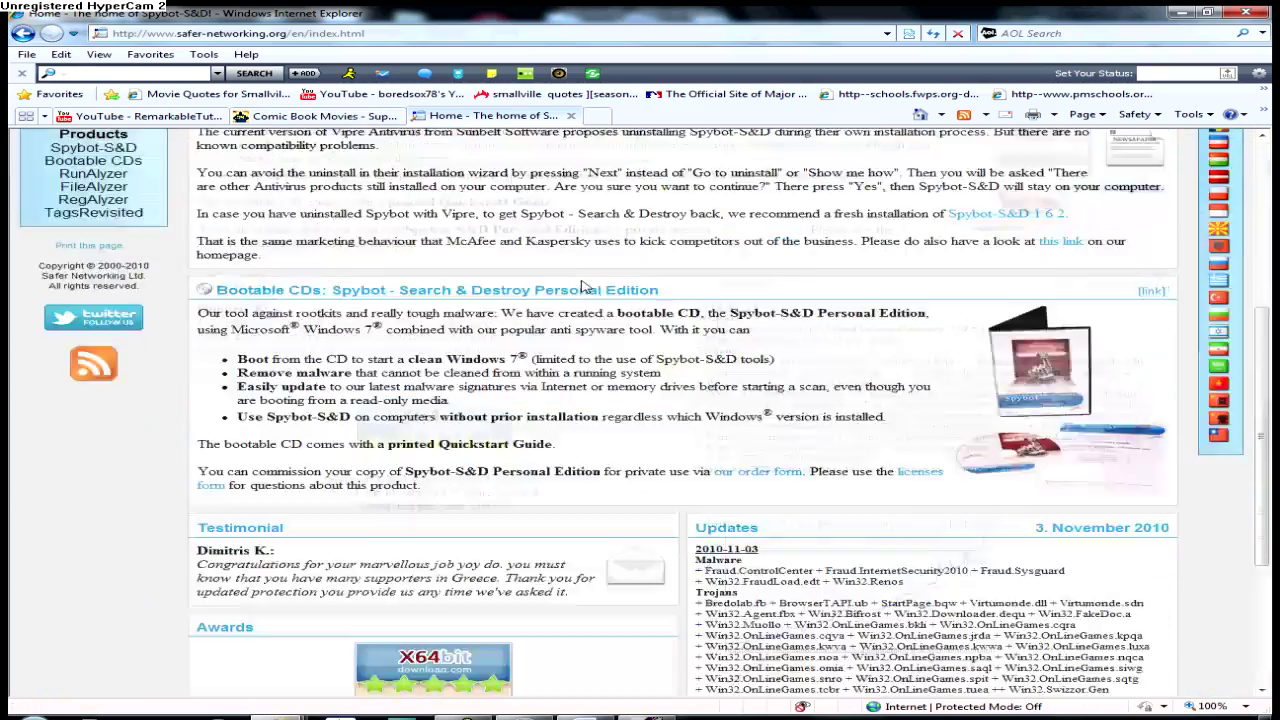
scroll(585, 287, up, 3)
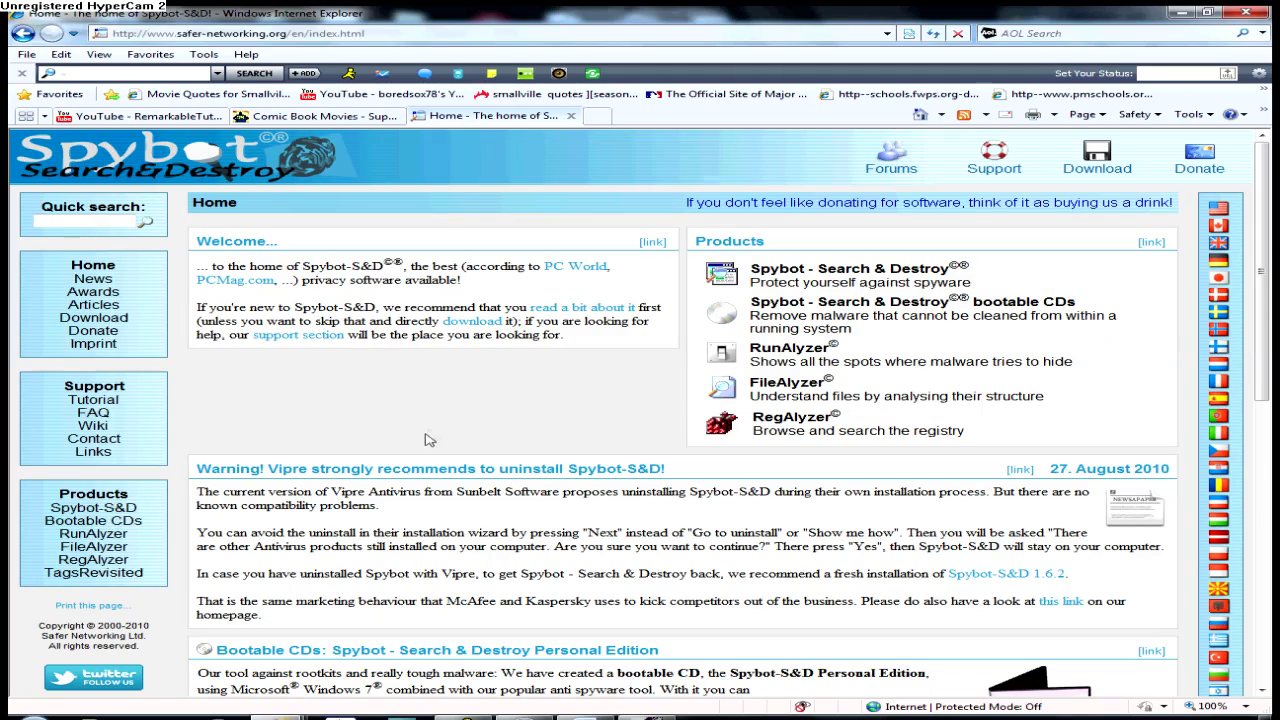
click(489, 330)
scroll(478, 323, down, 3)
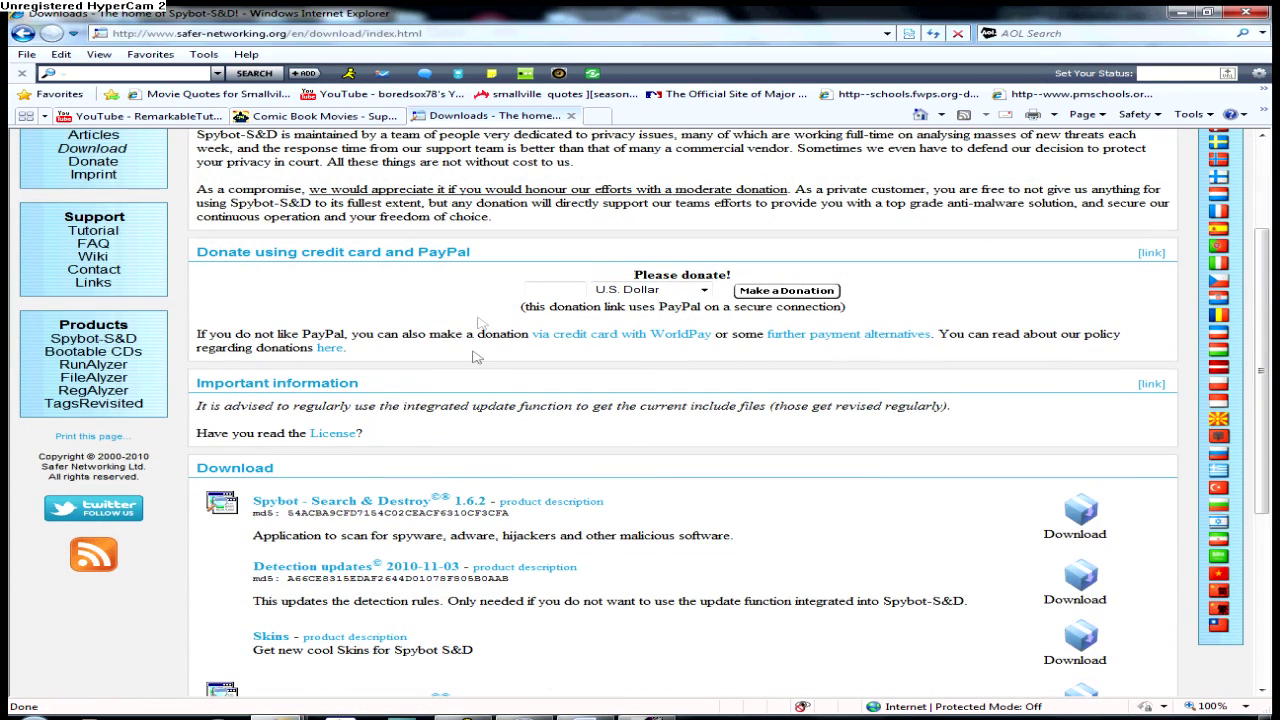
right_click(352, 501)
click(428, 312)
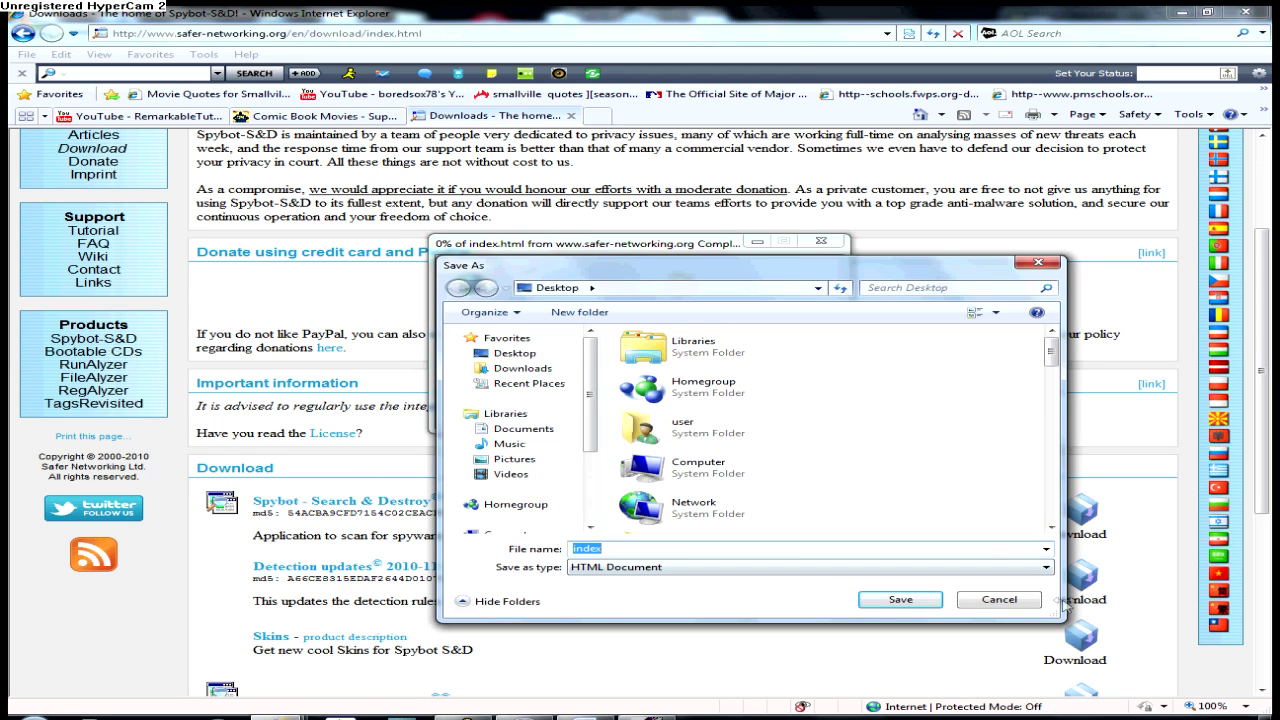
click(996, 599)
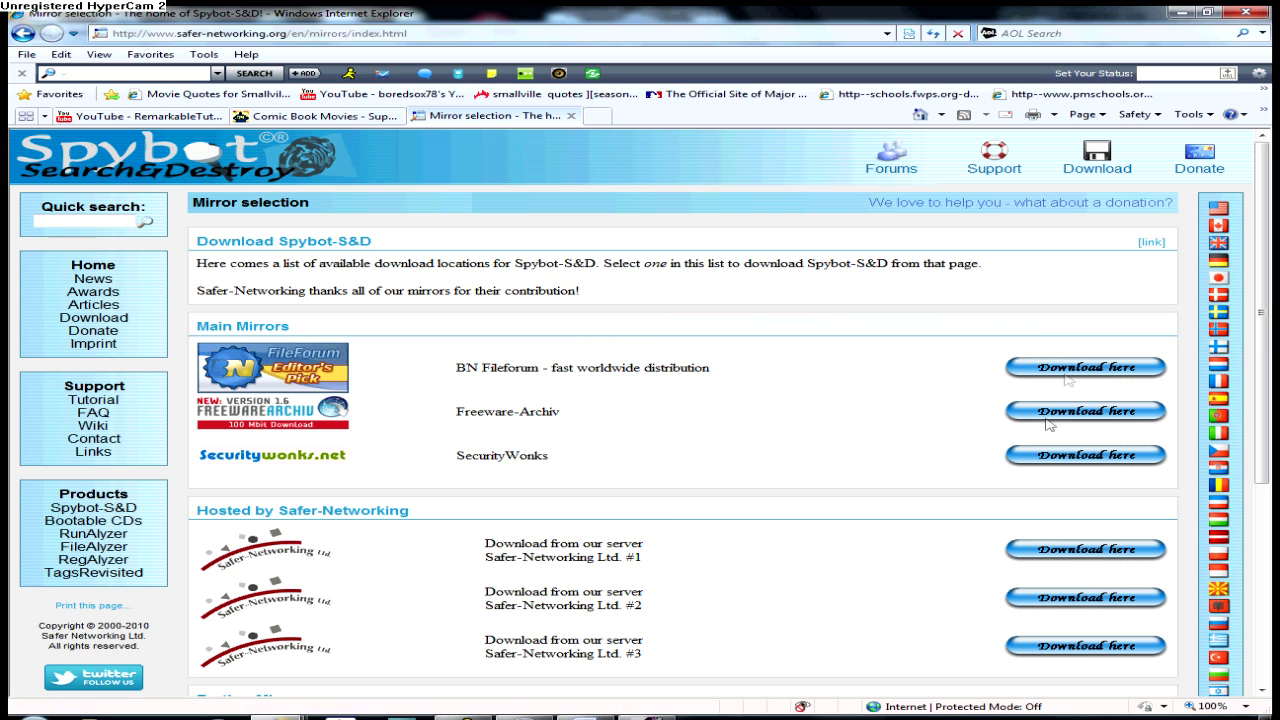
- Start the Spybot - Search & Destroy 1.6.2 download from the SecurityWonks mirror, allowing the blocked file, and cancel it at the run-or-save prompt
click(1055, 468)
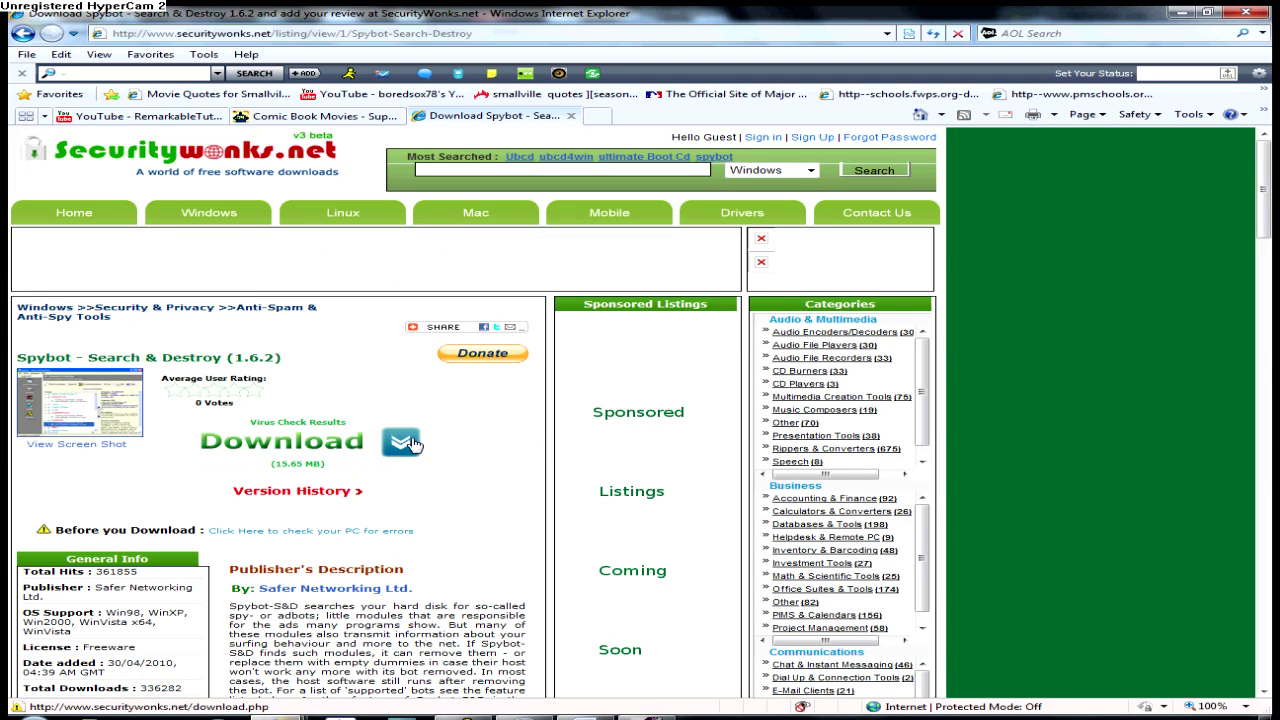
click(410, 441)
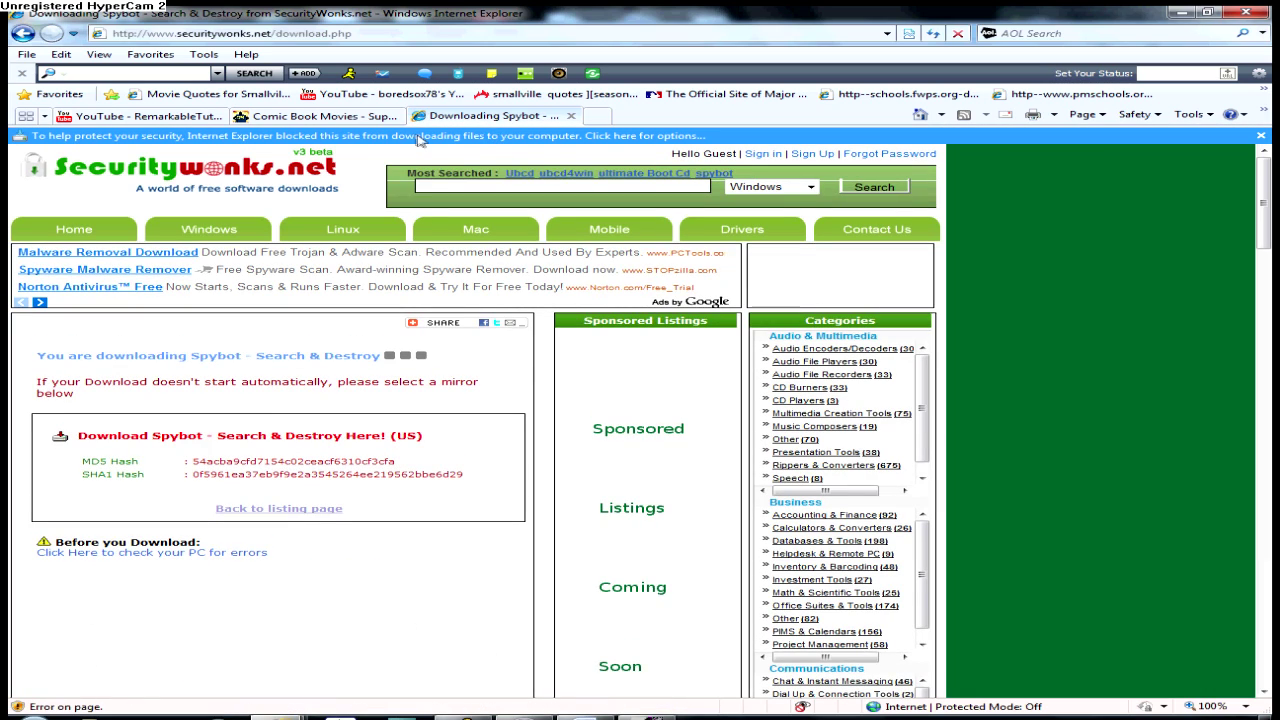
click(419, 141)
click(422, 152)
click(677, 439)
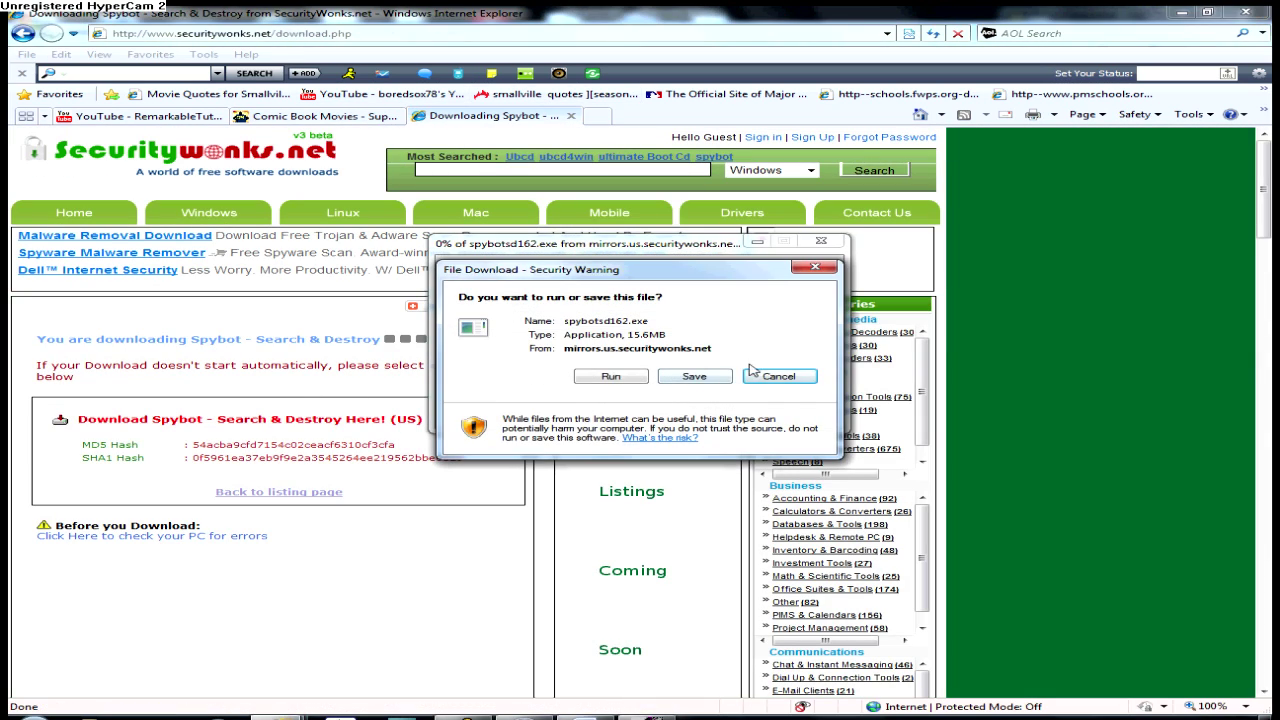
click(780, 376)
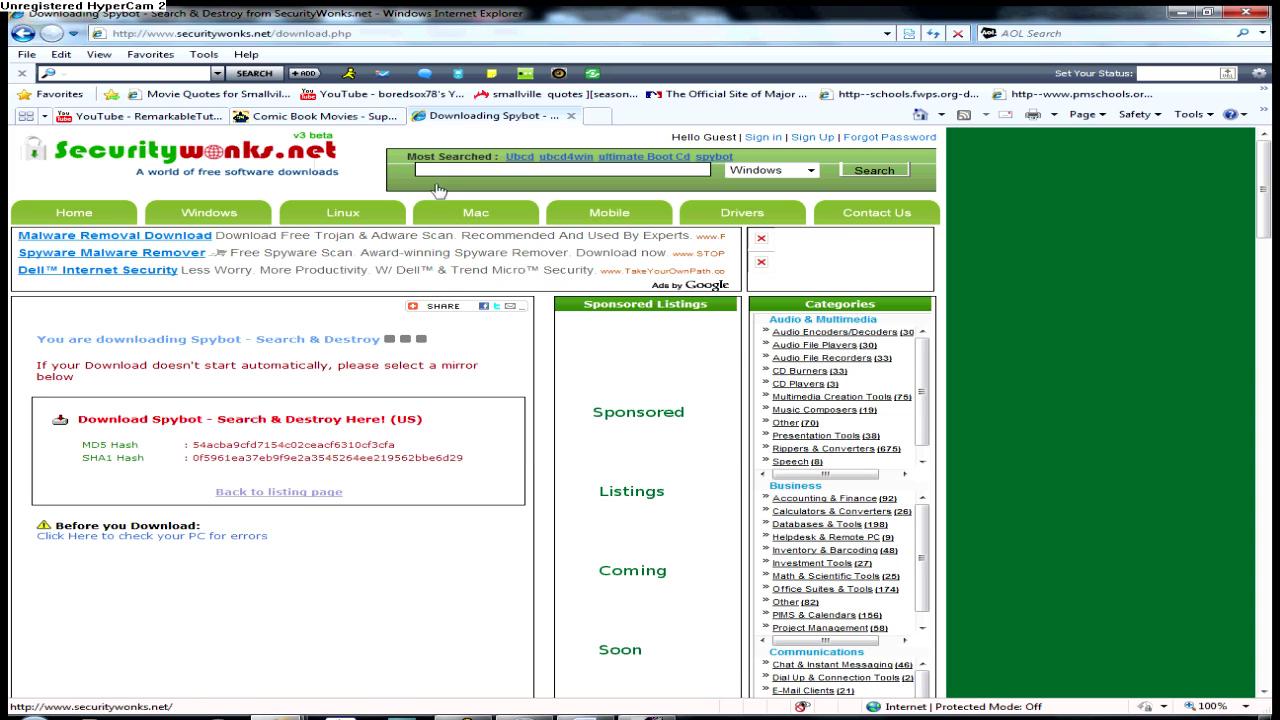
- Return to google.com, search for "Windows Defender" and open Microsoft's Windows Defender home page, dismissing any prompt
click(22, 32)
click(196, 33)
text(google.com)
key(Return)
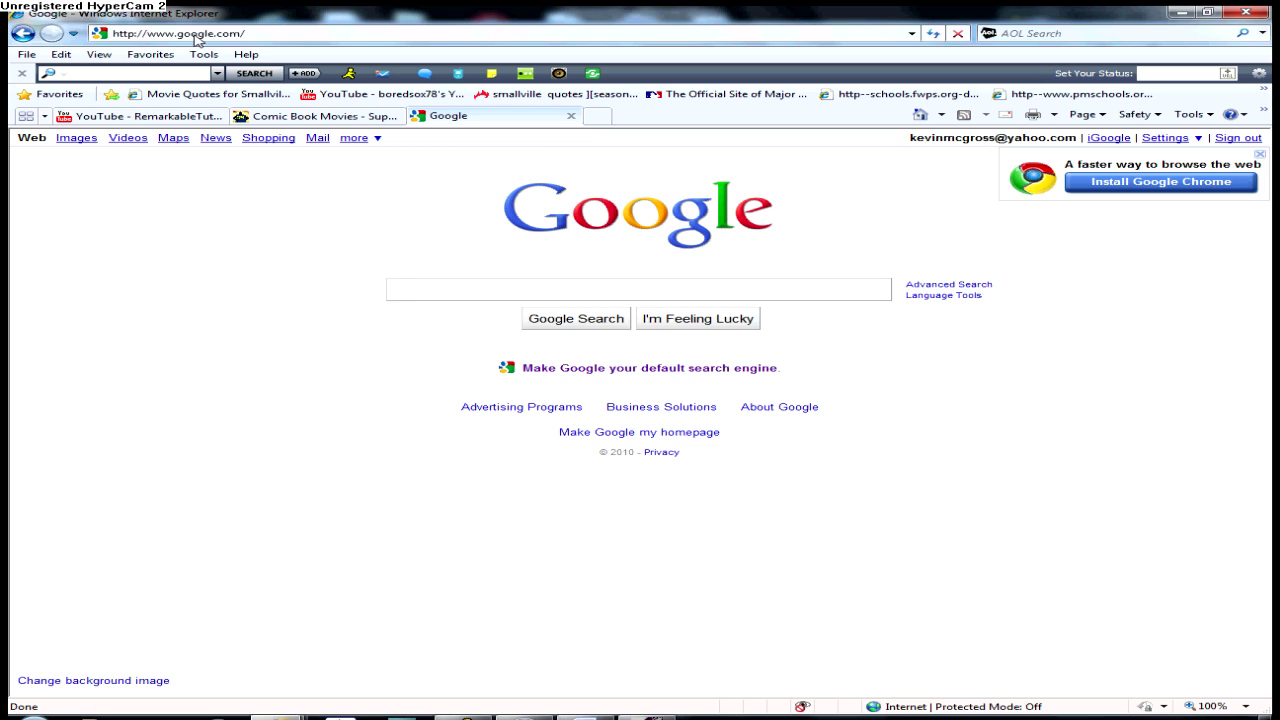
text(Windows Defender)
key(Return)
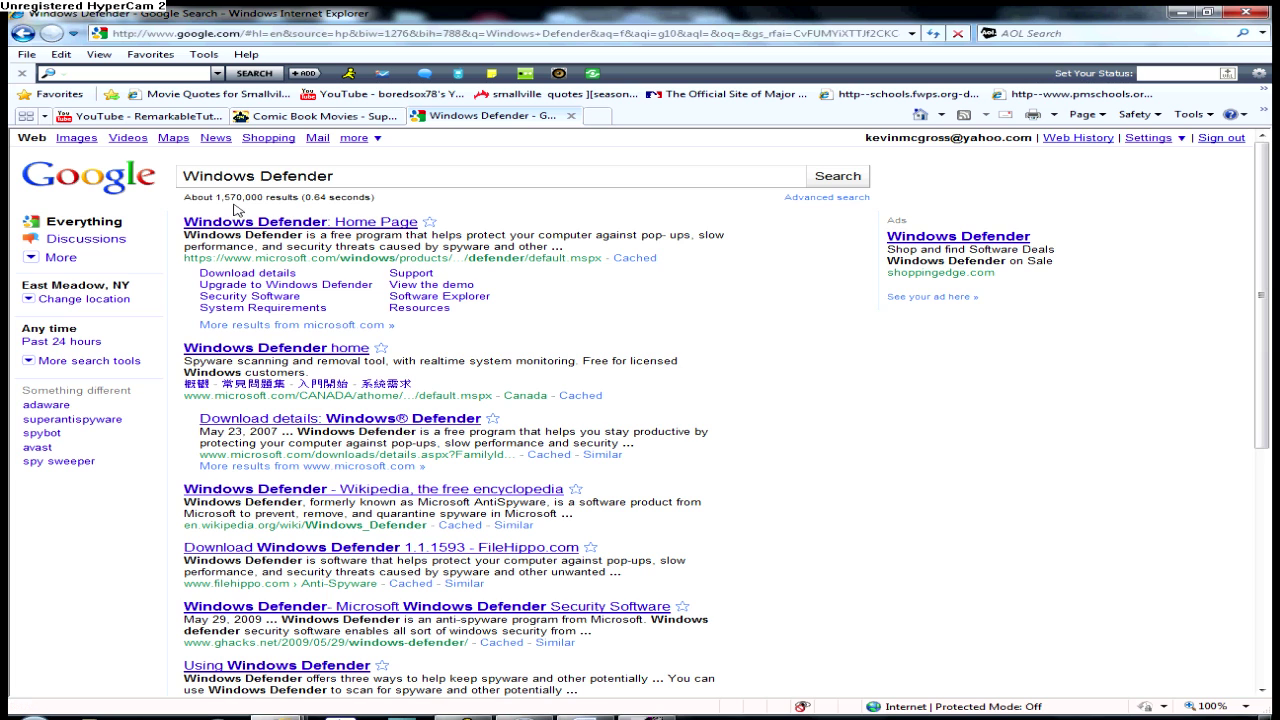
click(256, 222)
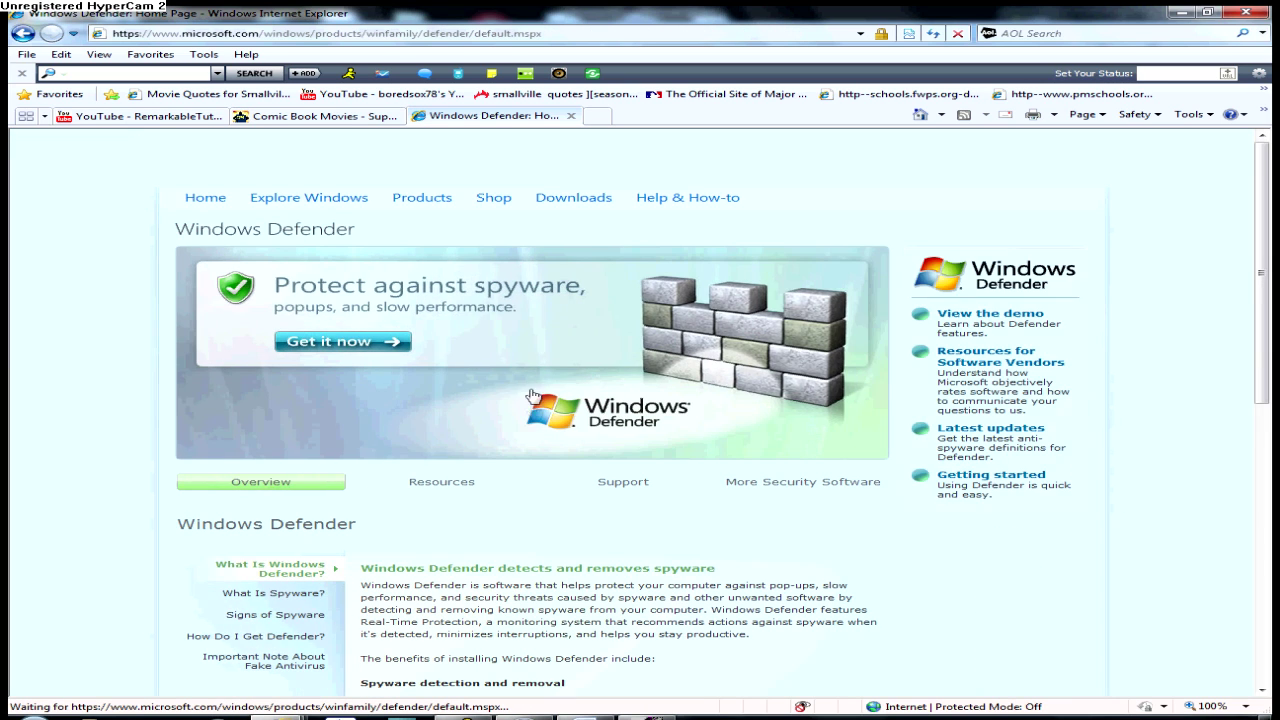
click(813, 400)
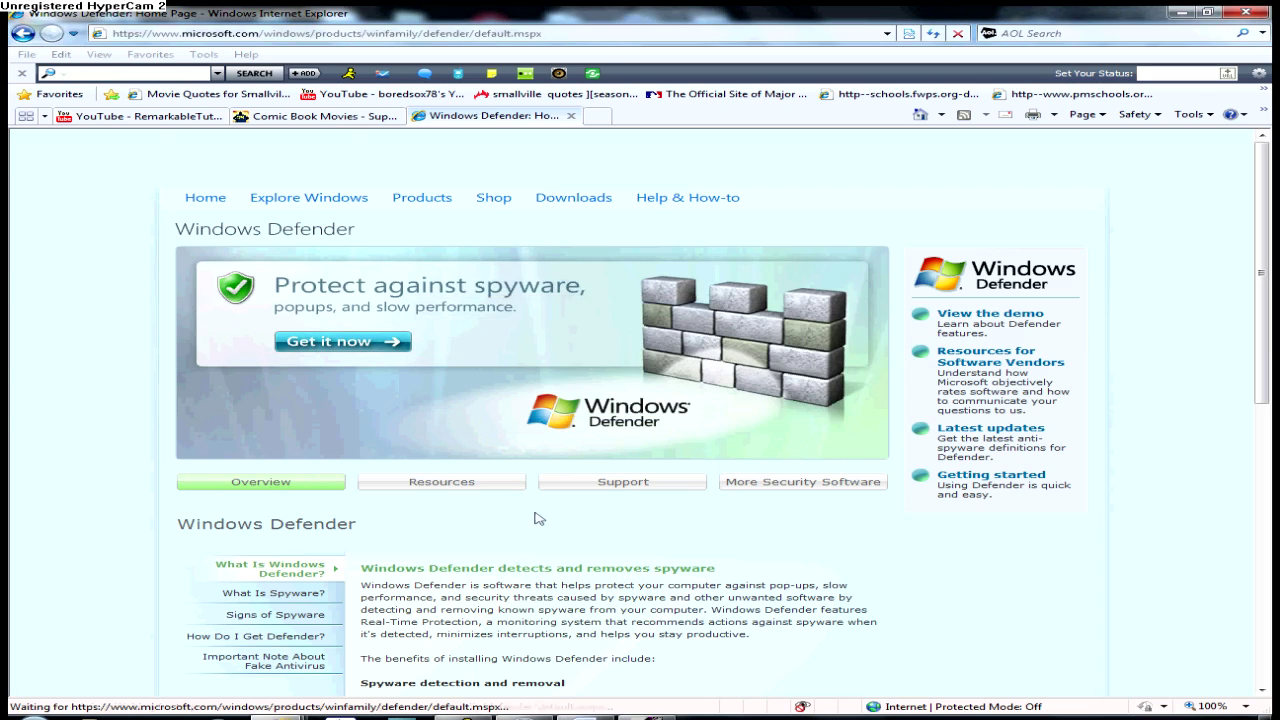
- Look over the Windows Defender page, start the WindowsDefender.msi download from the Microsoft Download Center and cancel it at the run-or-save prompt
scroll(534, 517, down, 3)
scroll(532, 563, down, 2)
scroll(532, 565, up, 3)
scroll(532, 565, down, 6)
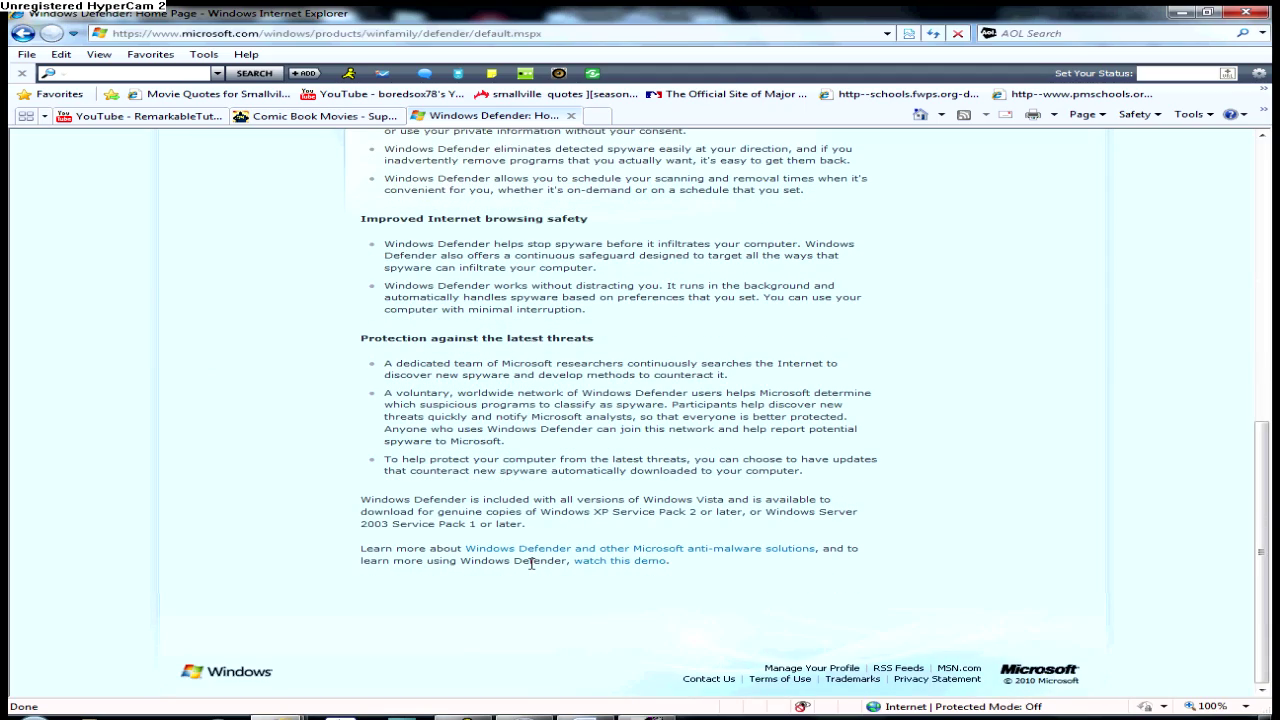
scroll(532, 563, up, 10)
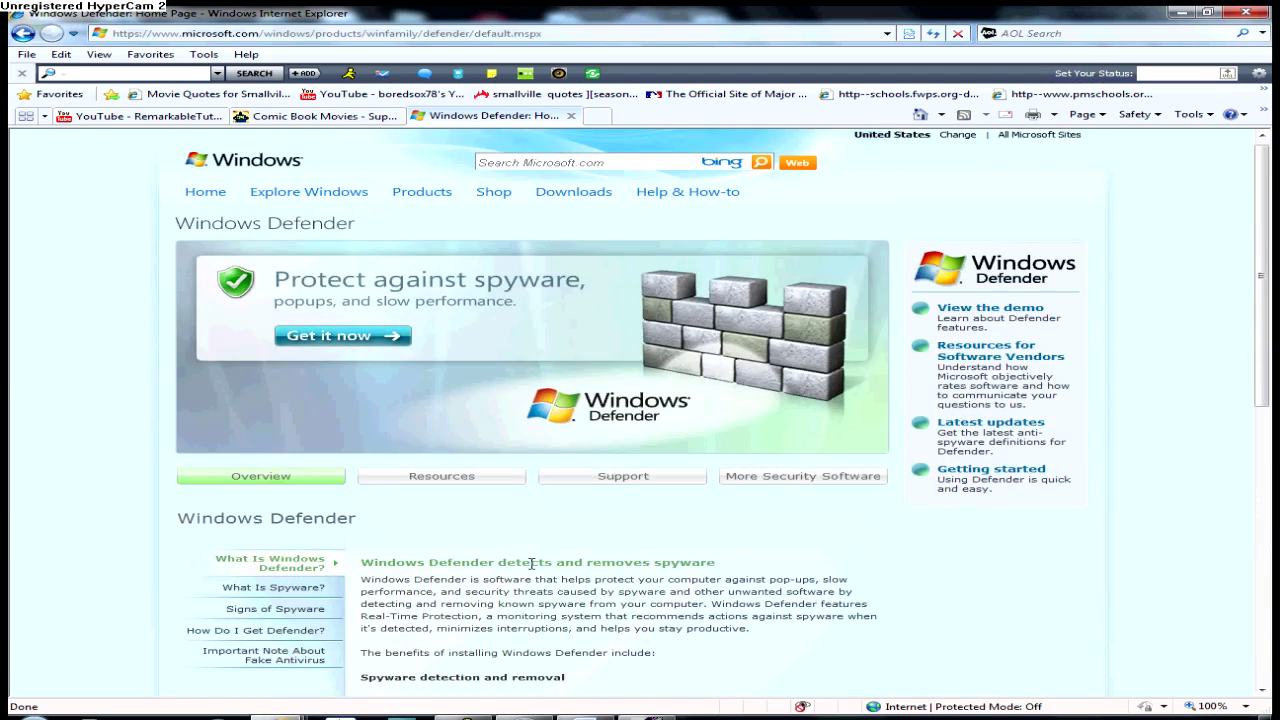
click(358, 345)
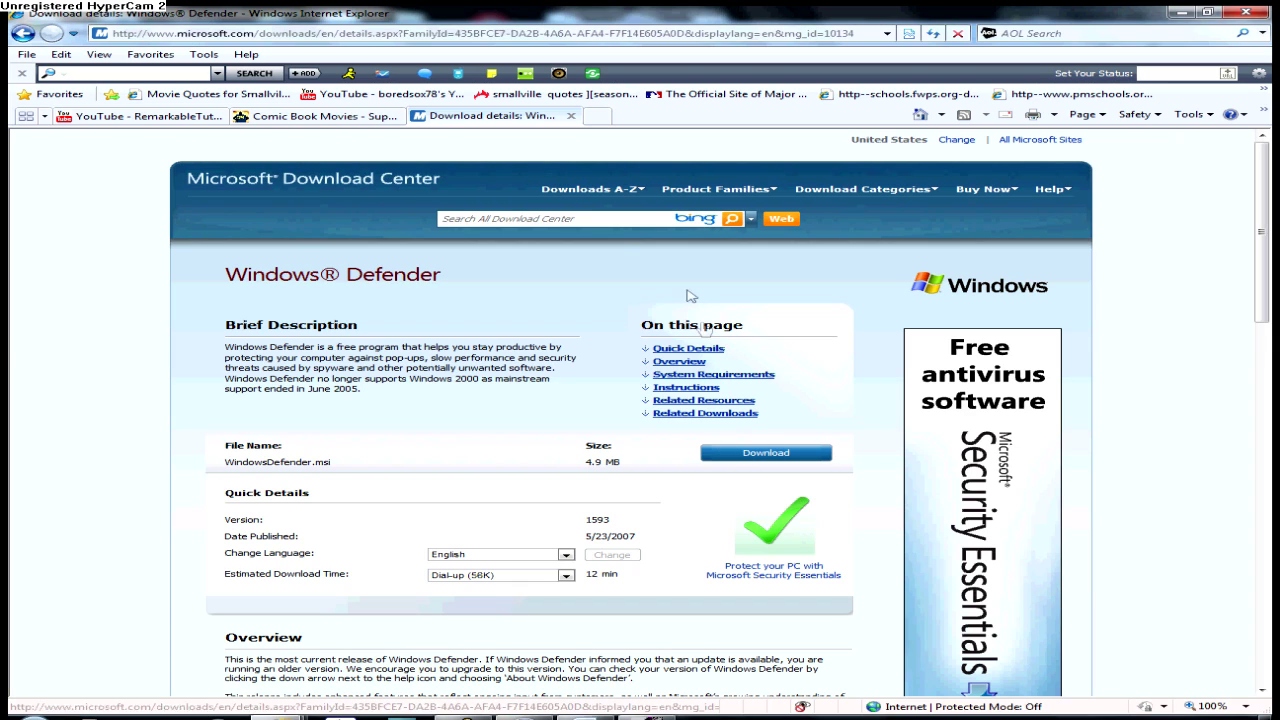
click(730, 455)
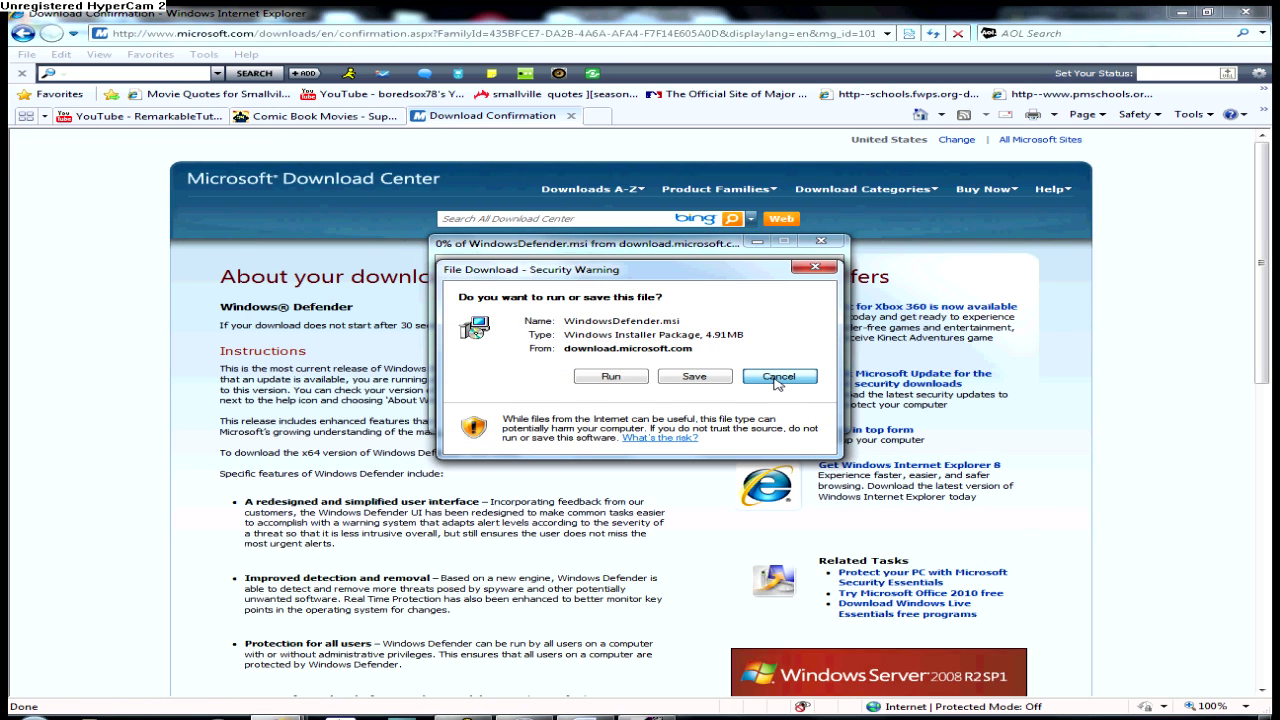
click(778, 376)
- Return to google.com and search for "Avast free"
click(234, 36)
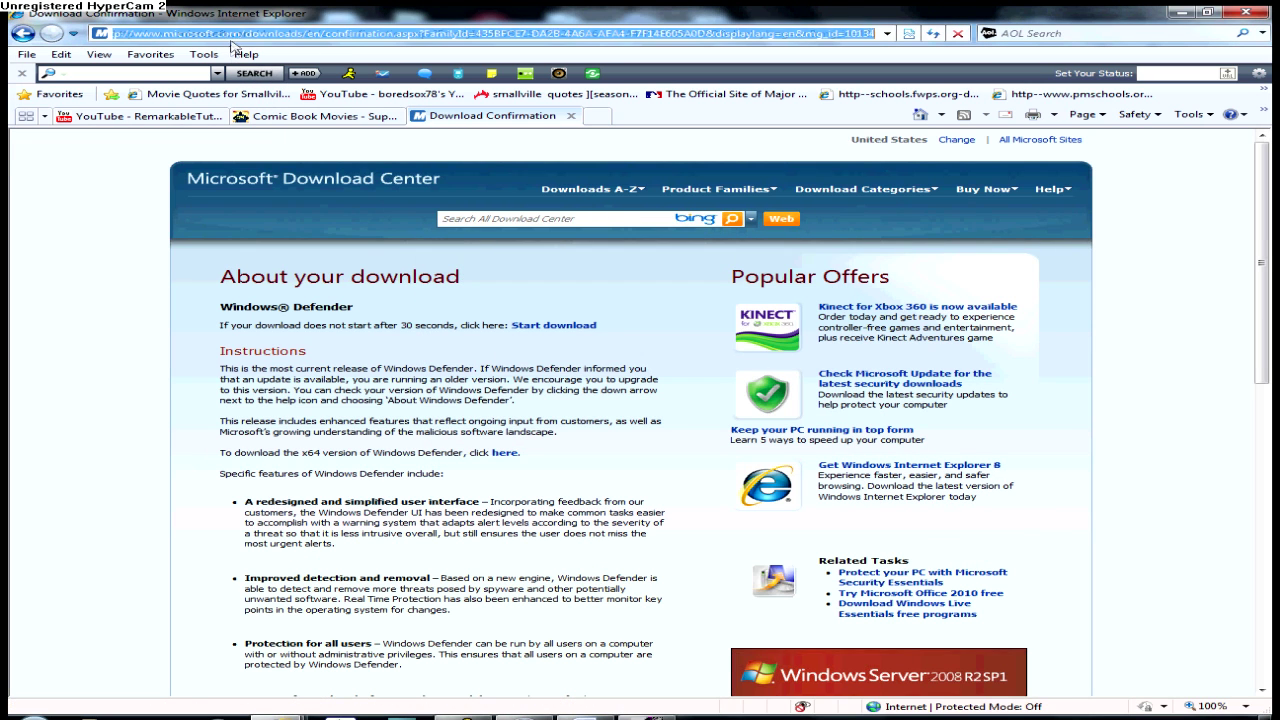
text(google.com)
key(Return)
text(A)
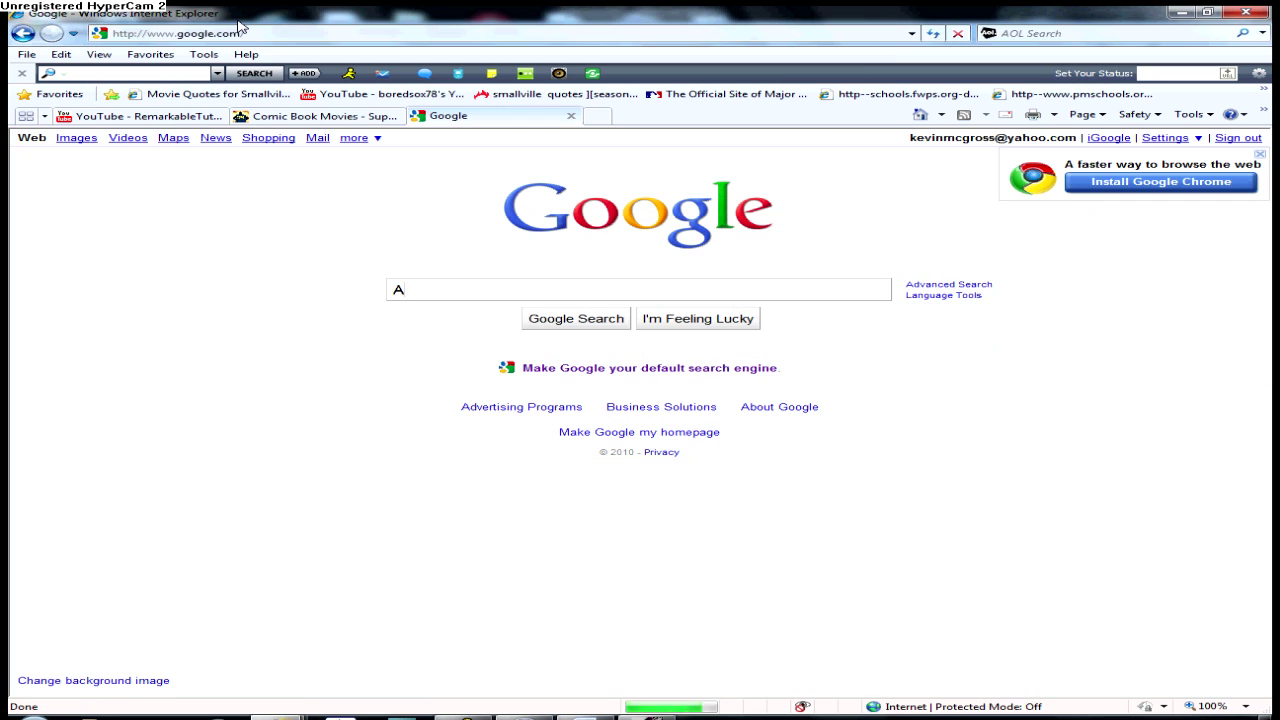
text(vast )
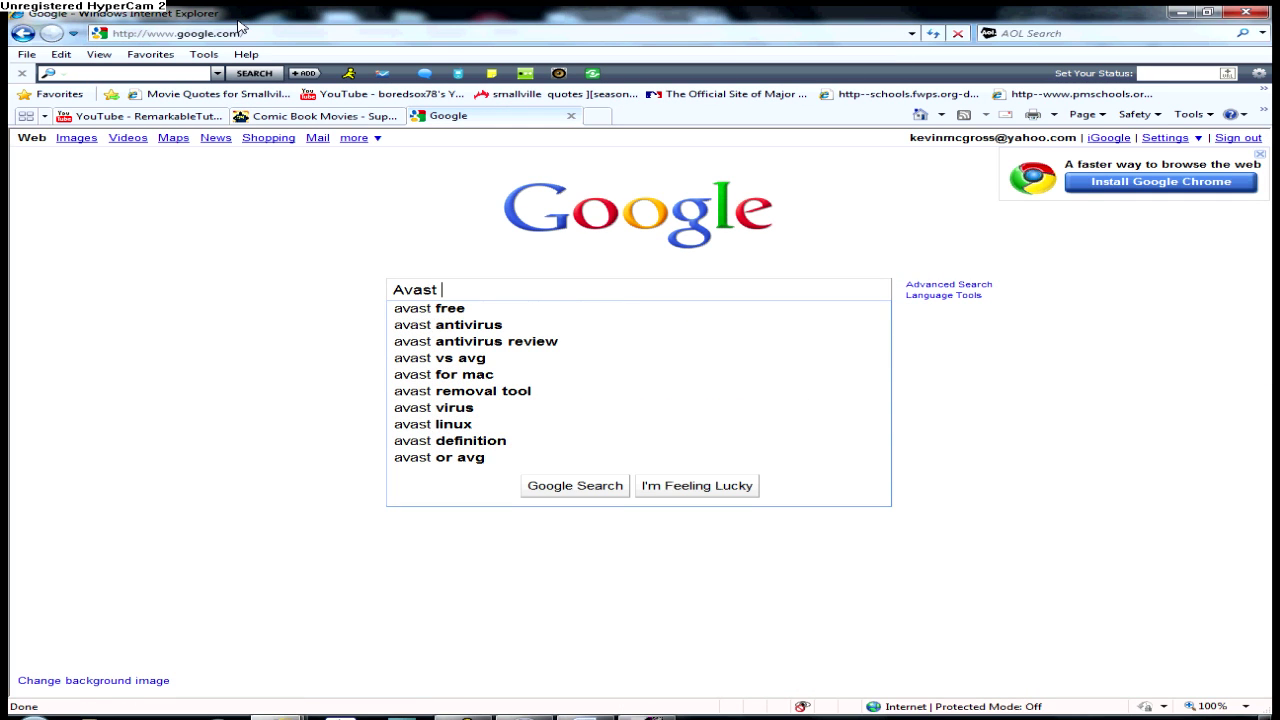
text(free)
key(Return)
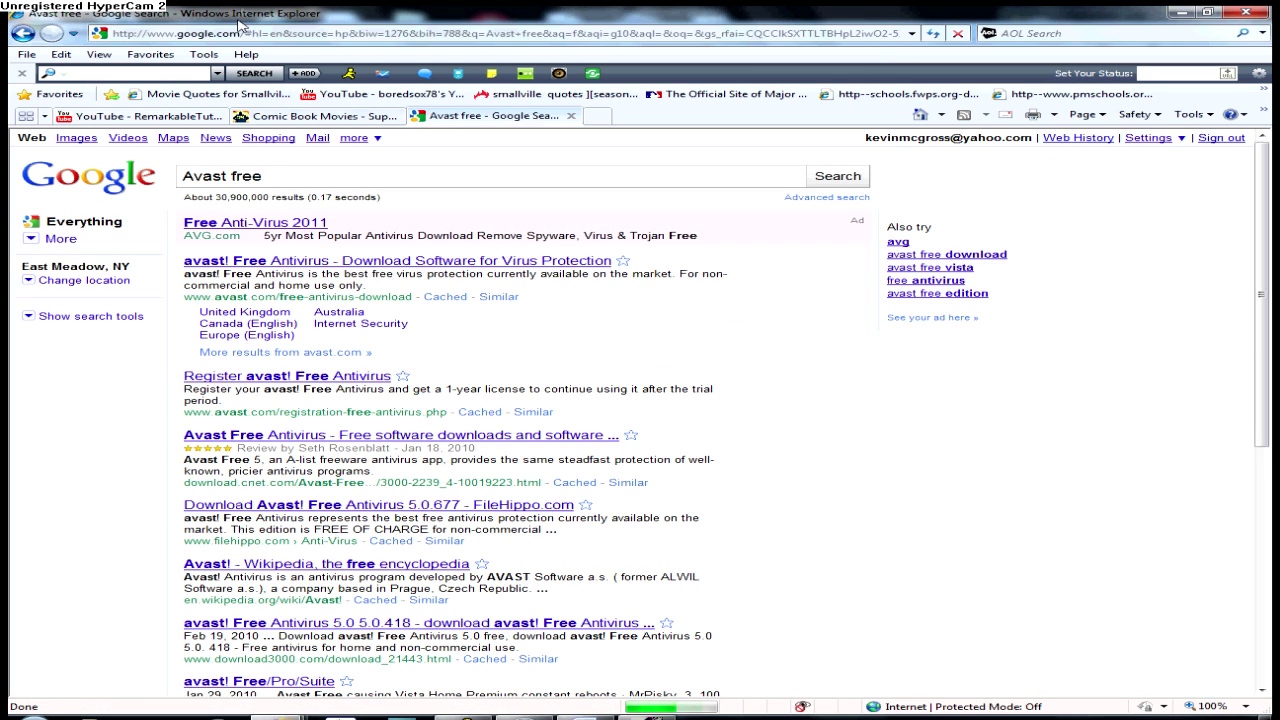
- Open the avast! Free Antivirus page and continue to its CNET download page, declining the discounted Internet Security upgrade
click(297, 264)
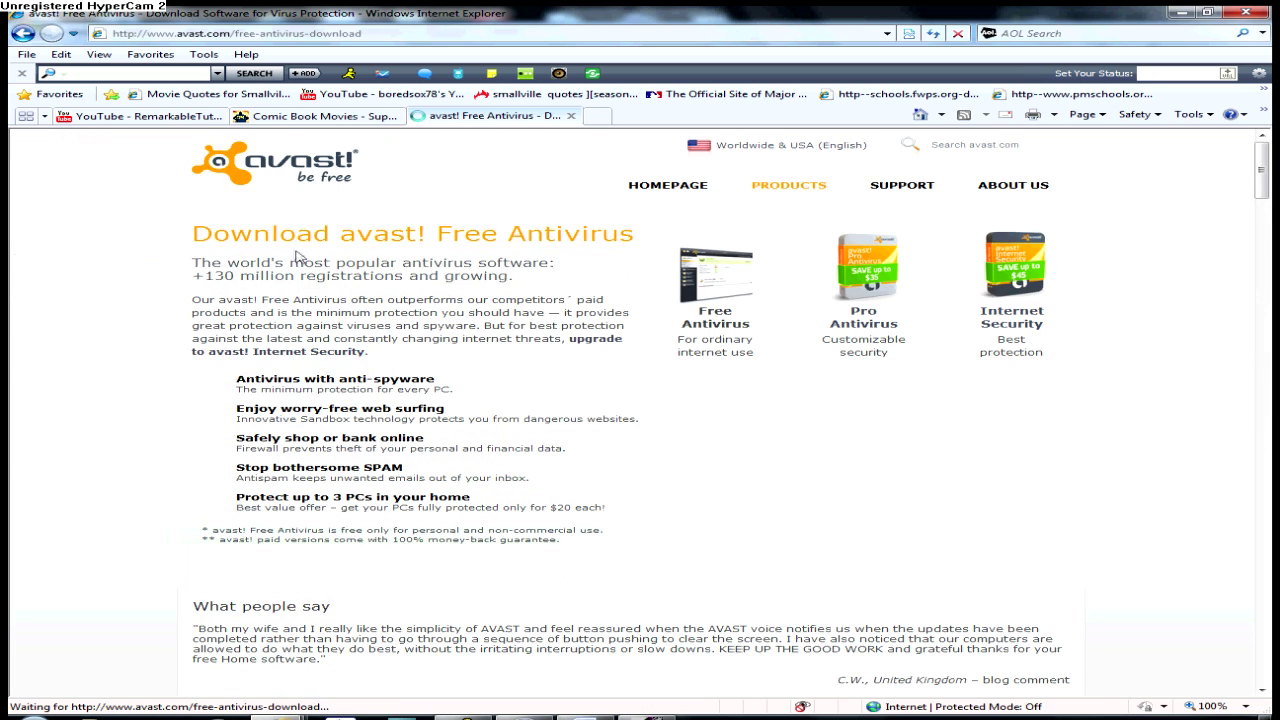
click(713, 528)
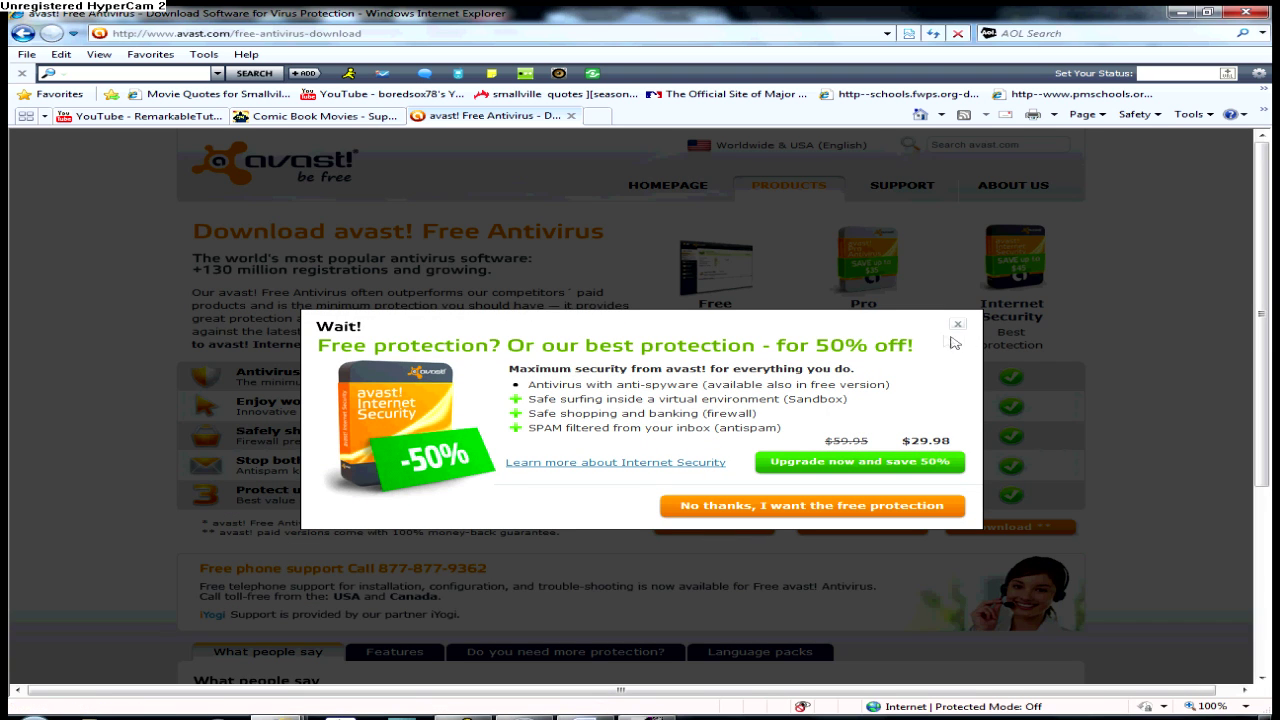
click(792, 507)
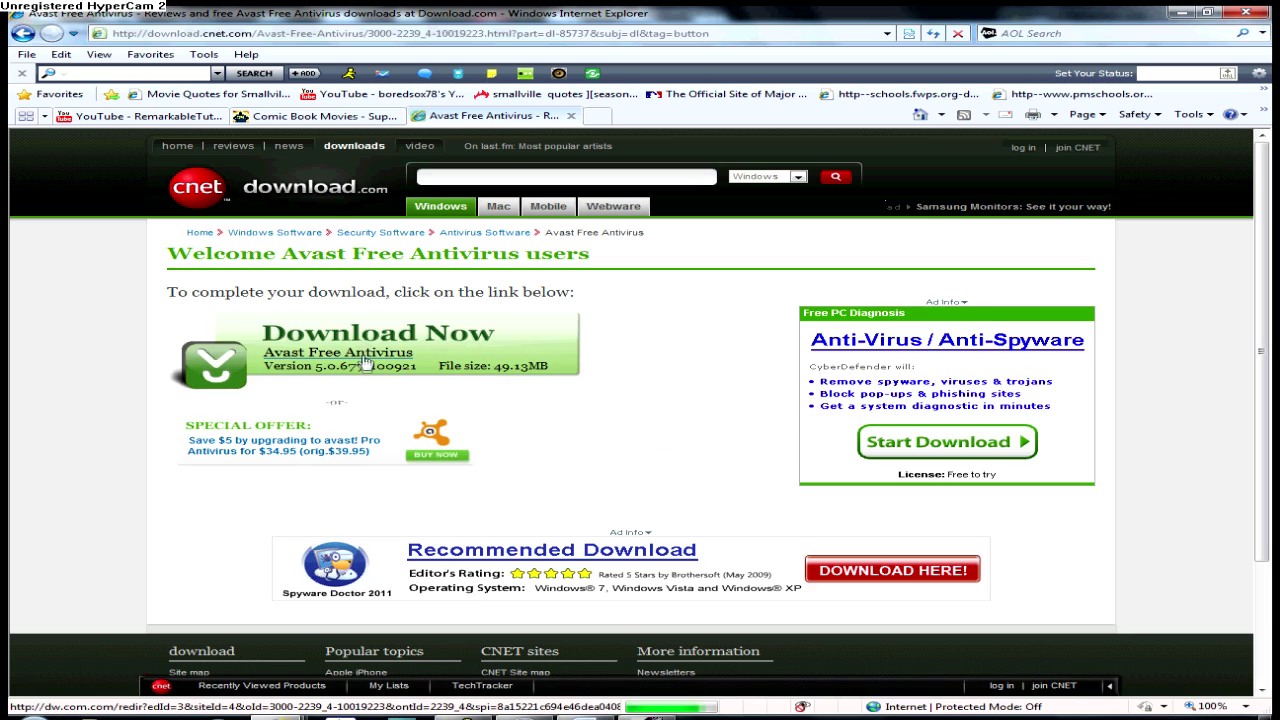
- Go back to google.com from the Avast download page and search for "download.com"
click(243, 40)
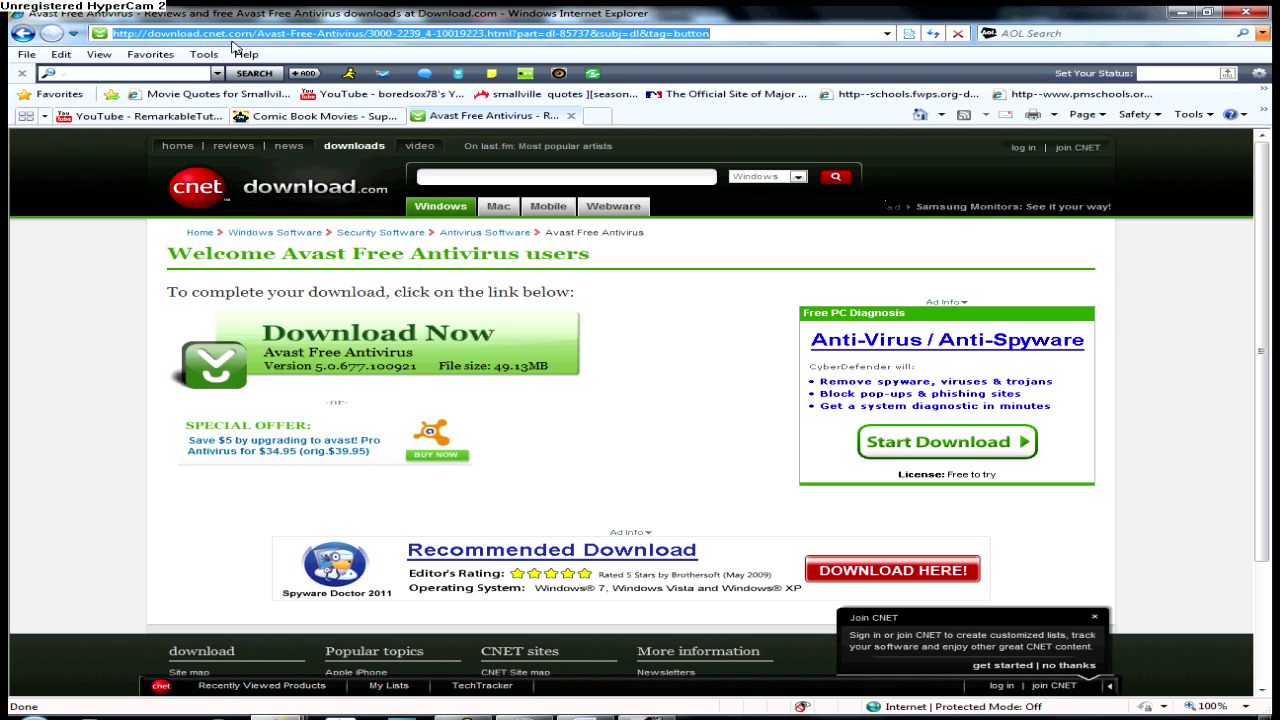
text(google.com)
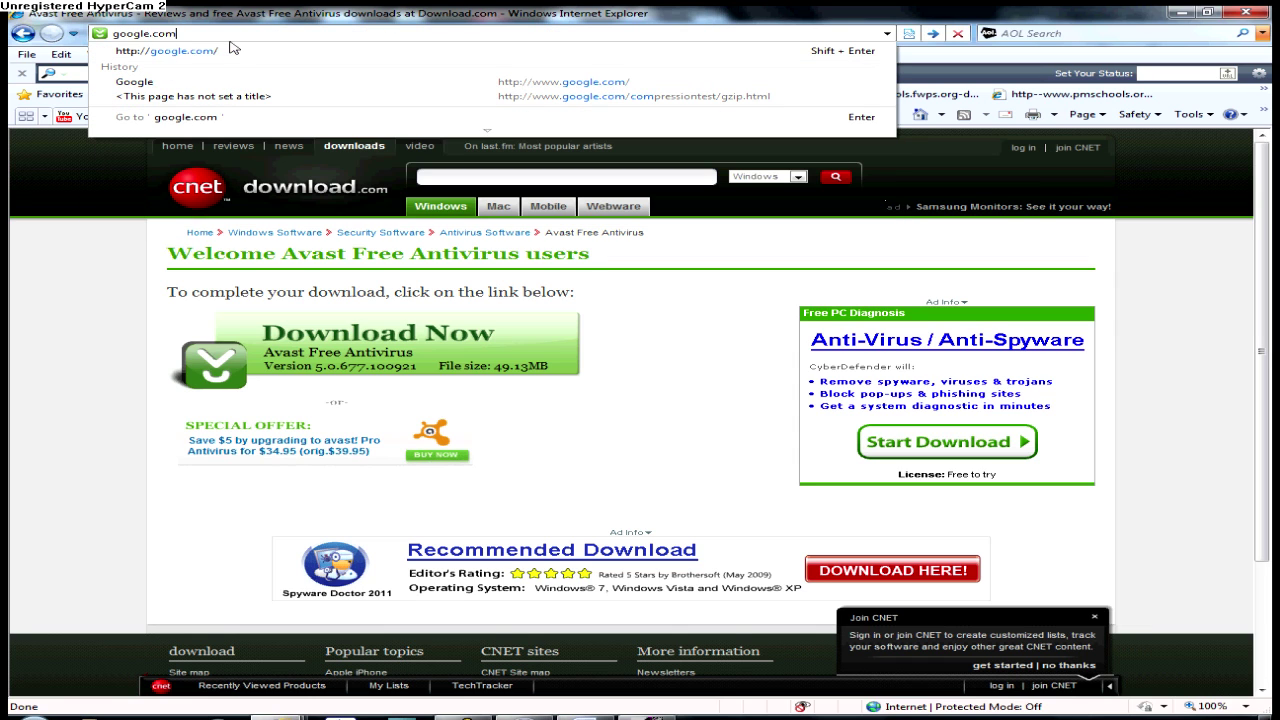
key(Return)
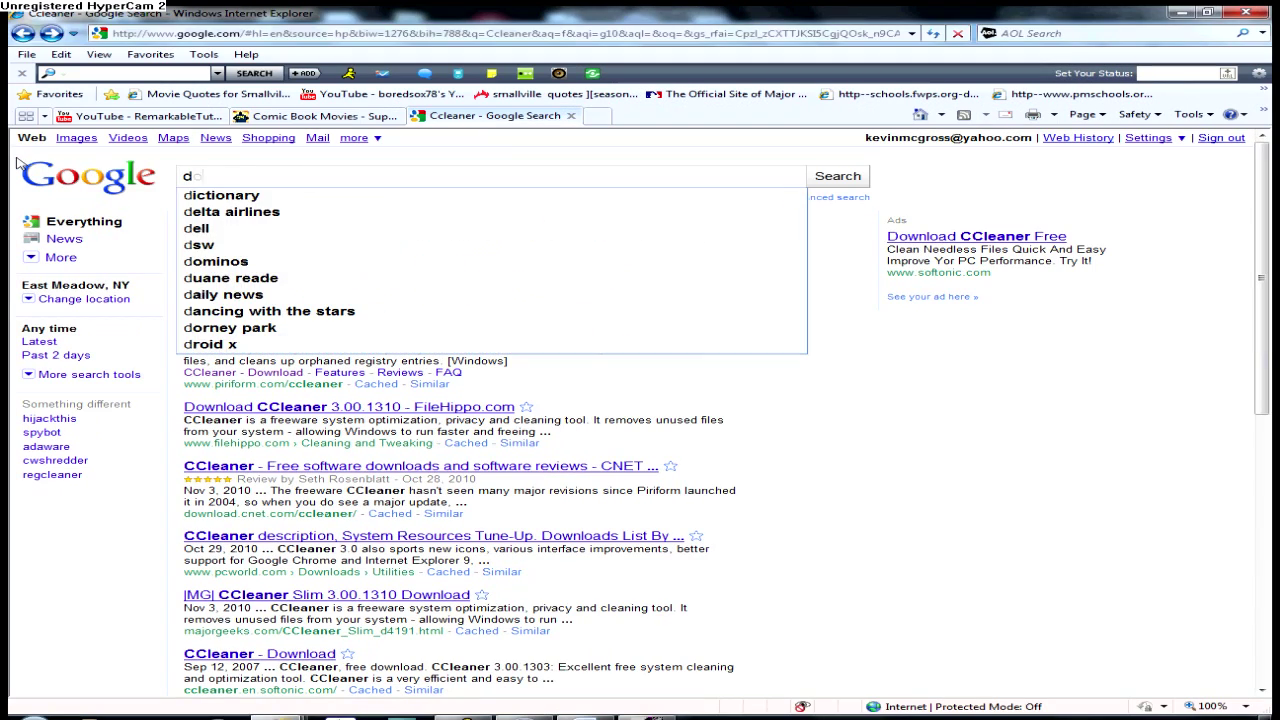
text(ownload.com)
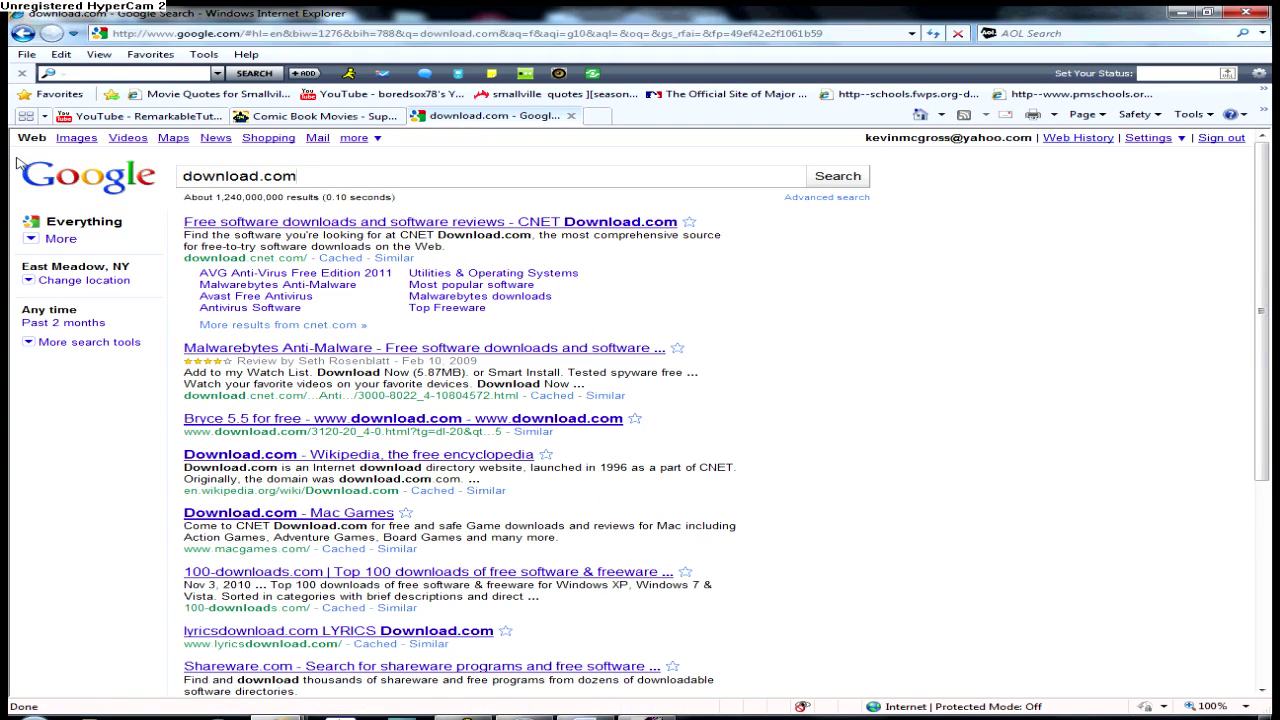
- Open CNET Download.com from the search results and look up CCleaner in the site's own search
click(214, 222)
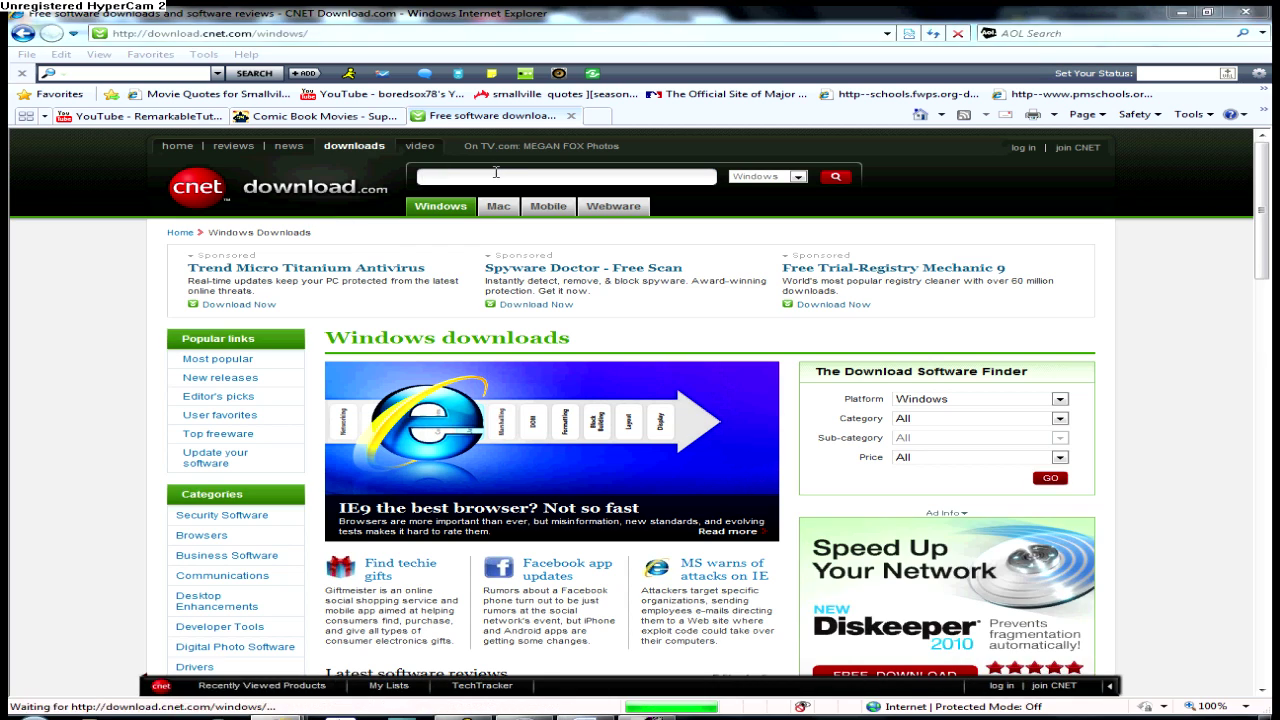
click(495, 172)
text(Cclean)
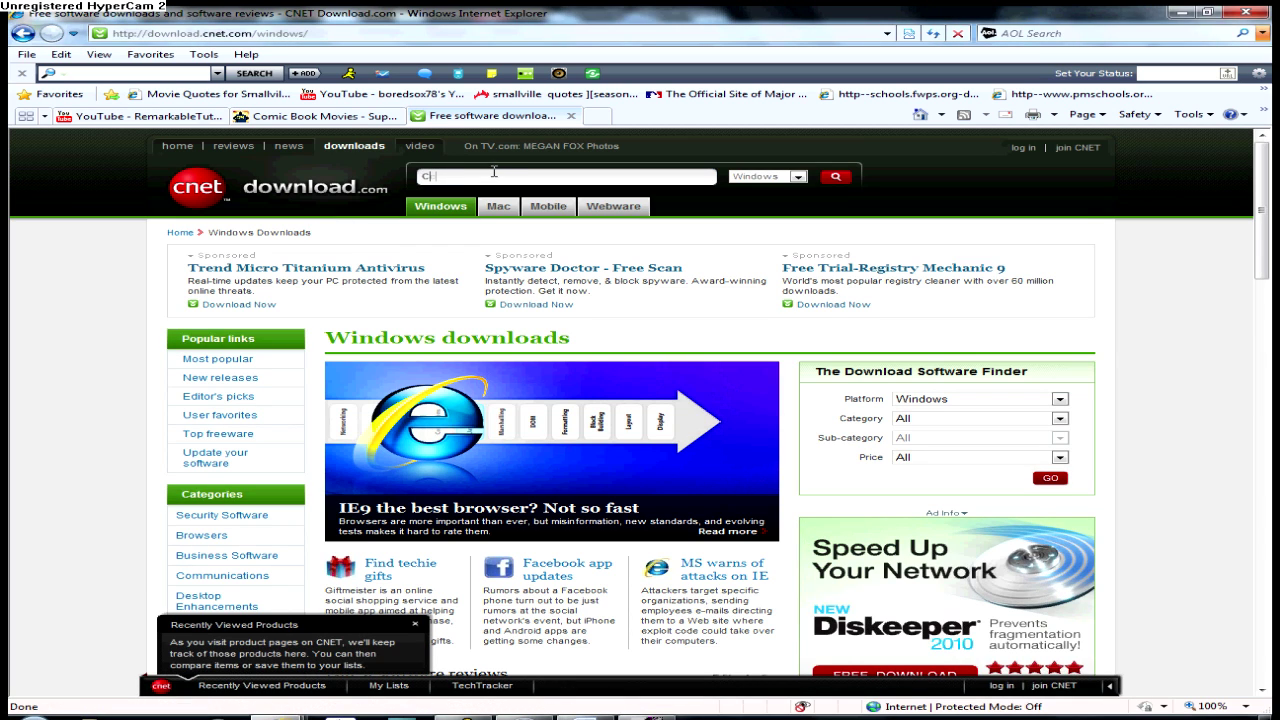
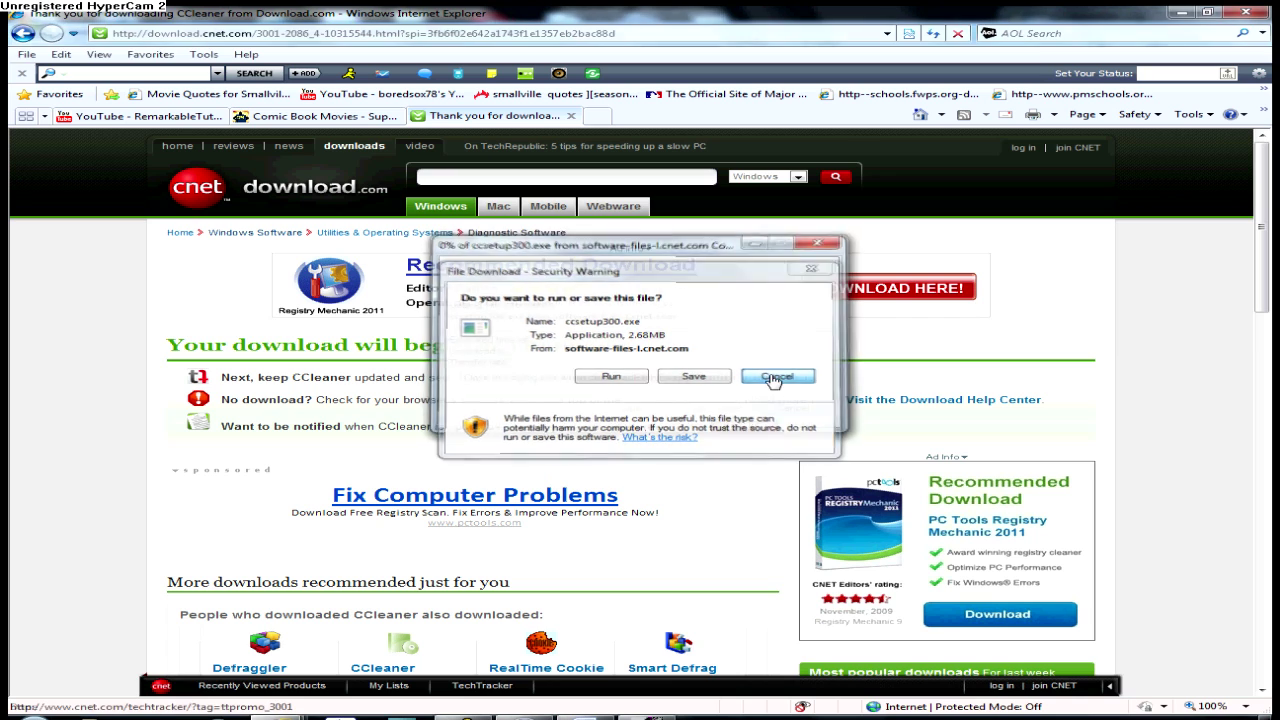
- Launch the installed CCleaner program and close the "Silvers has stopped working" error dialogs
click(22, 714)
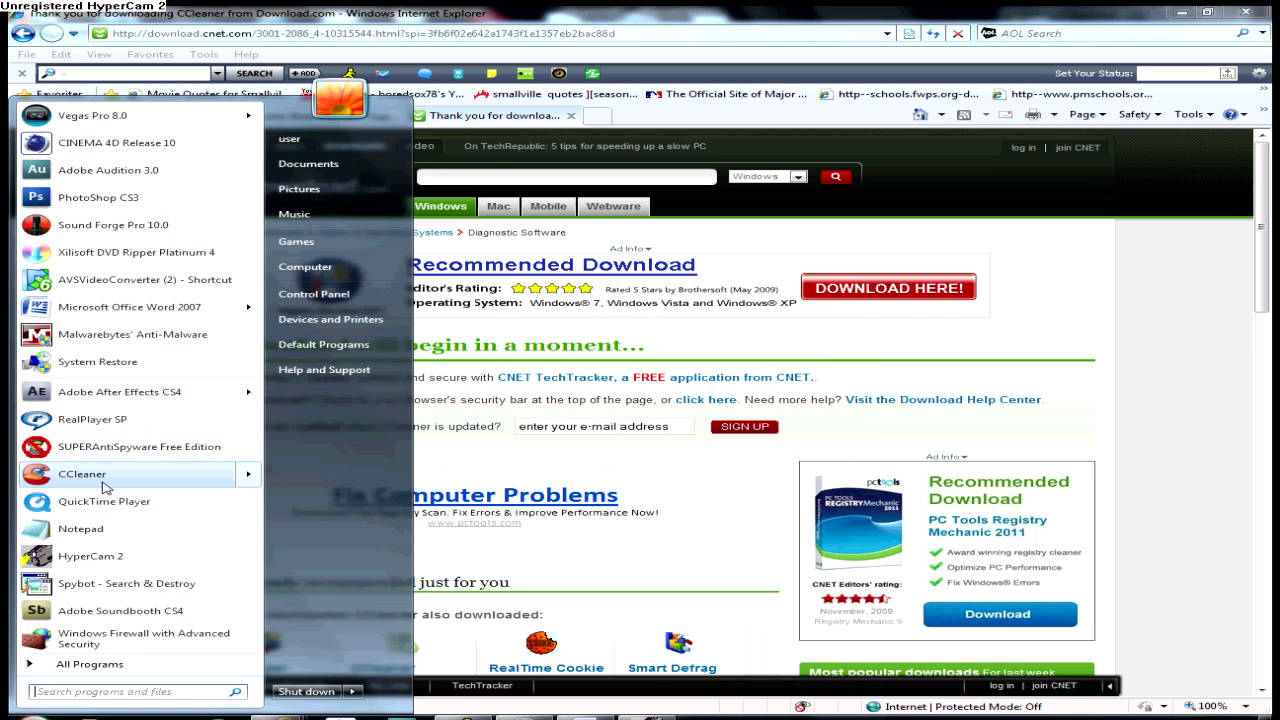
click(106, 480)
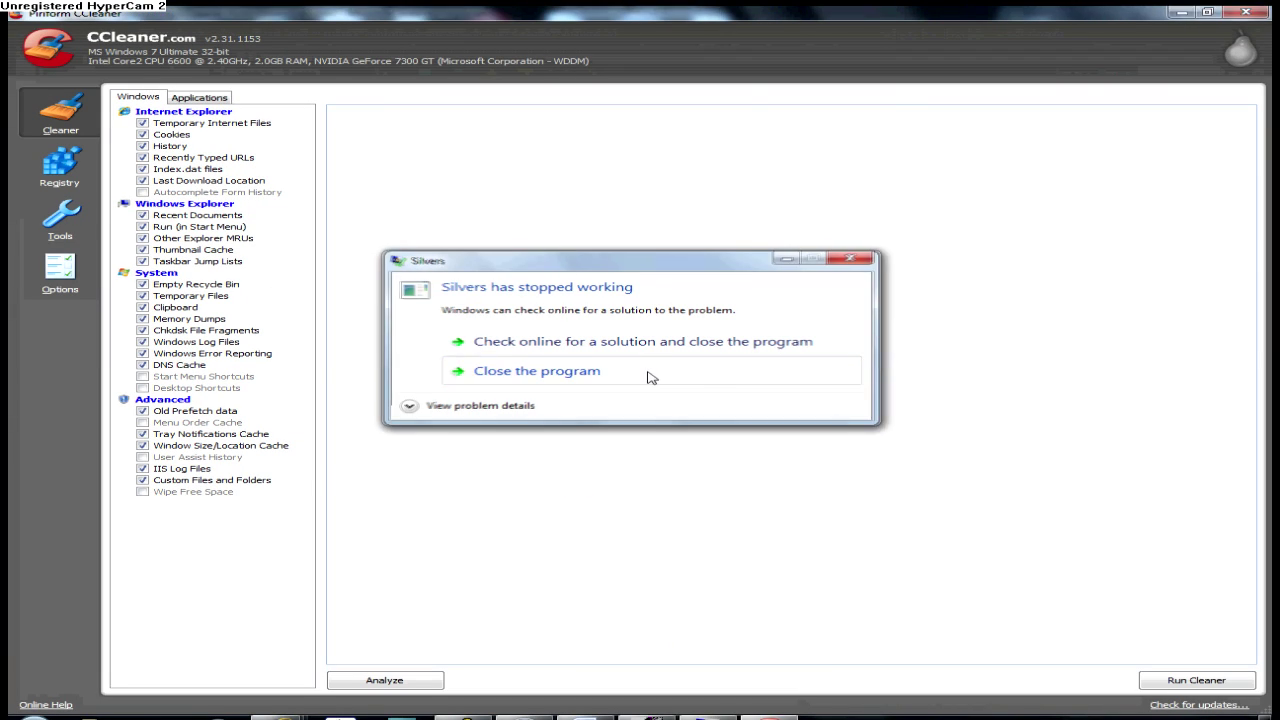
click(648, 373)
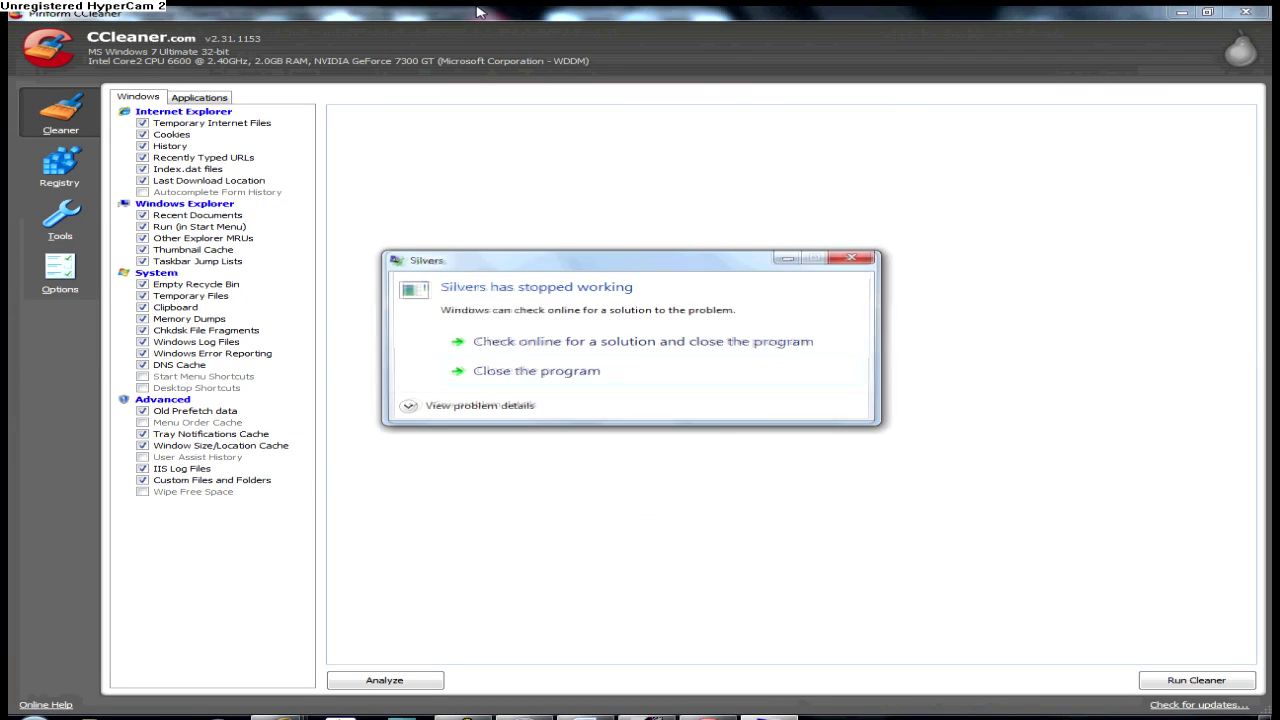
click(670, 384)
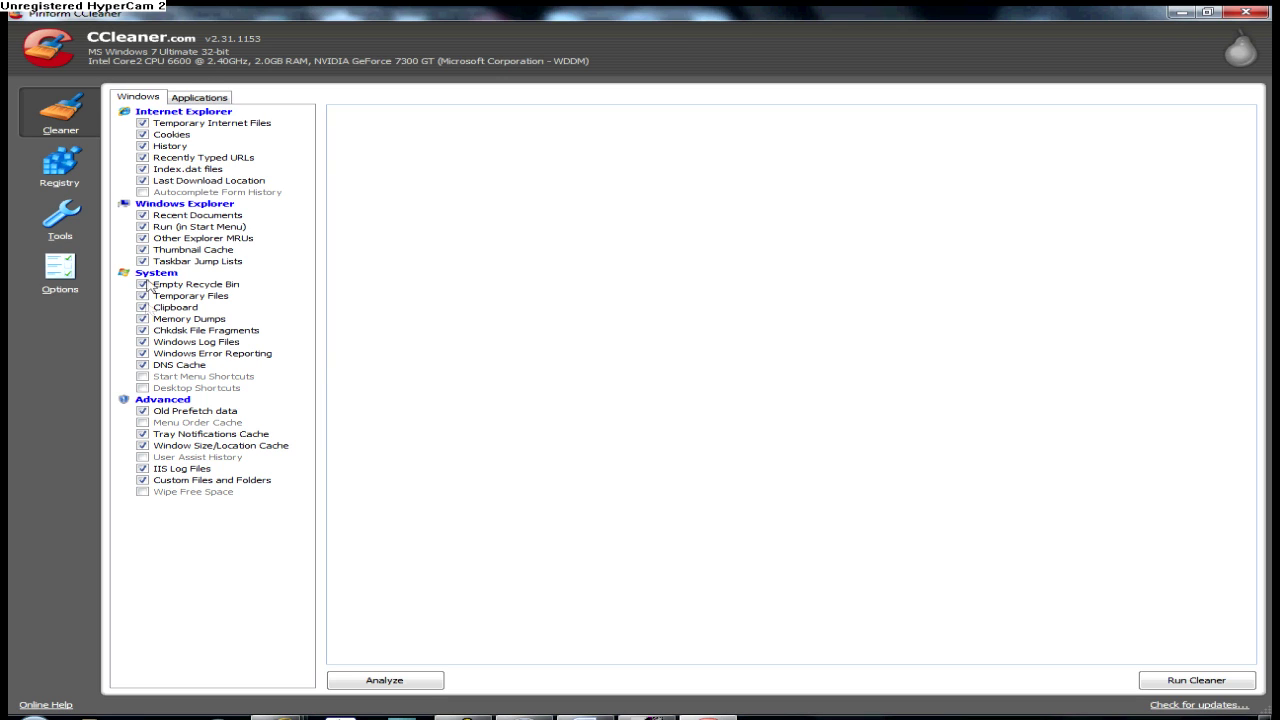
- Review the cleaning options for applications and for Windows in CCleaner, and run the cleaner with the current selection
click(218, 102)
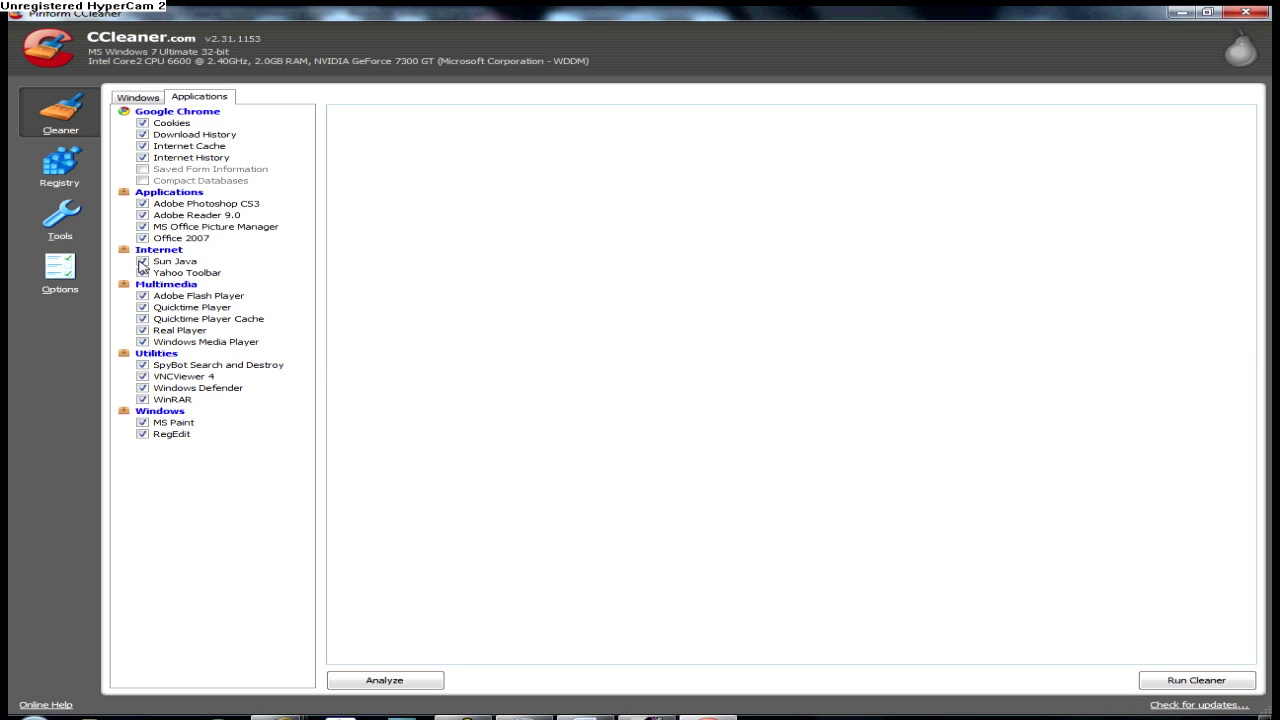
click(137, 98)
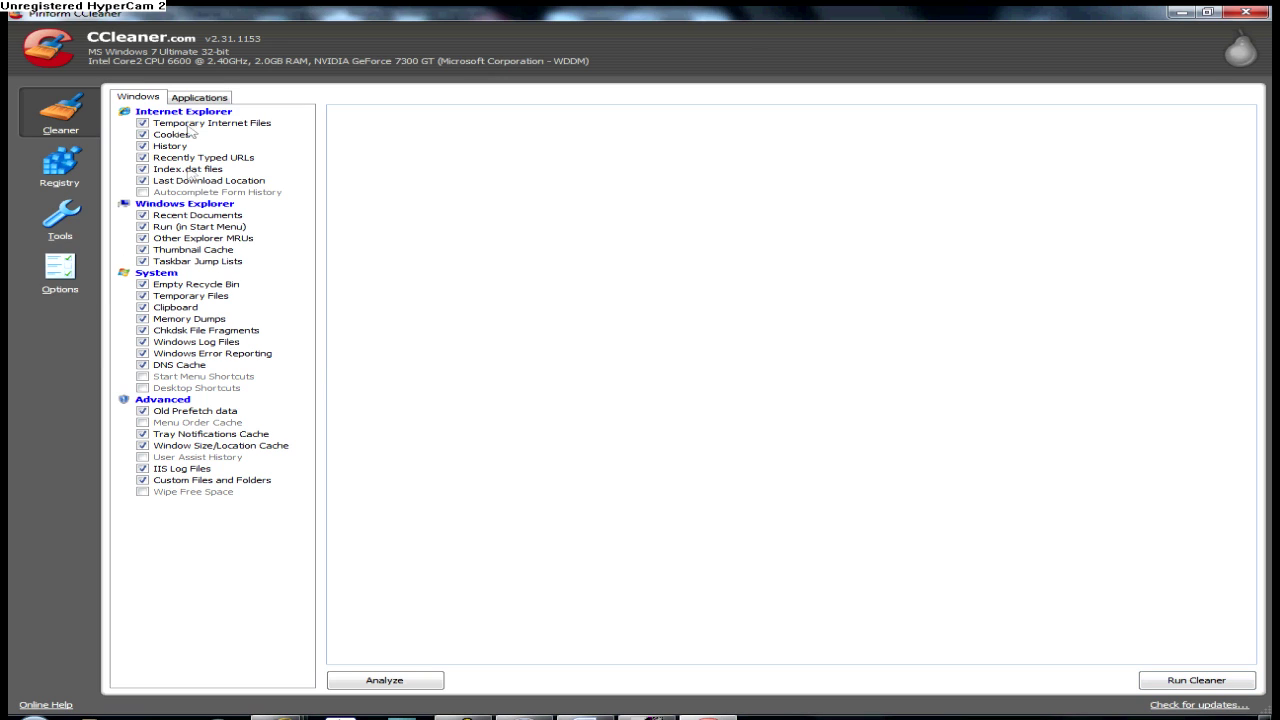
click(1160, 680)
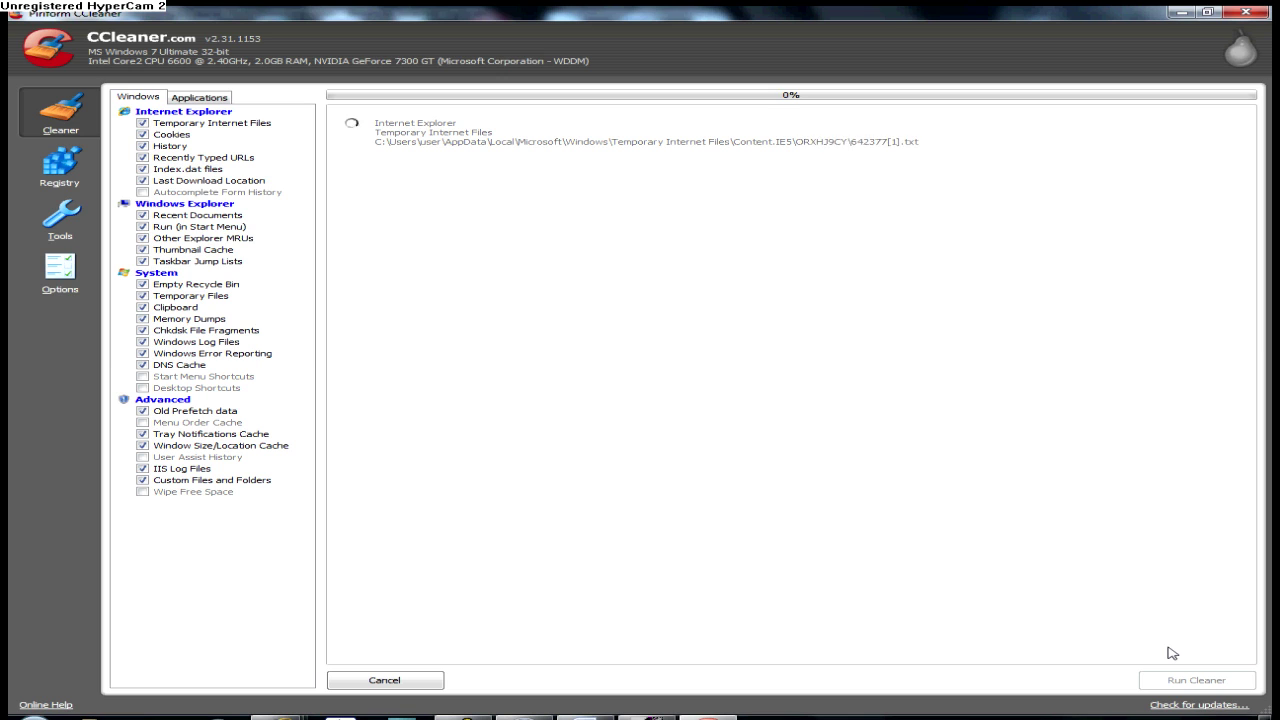